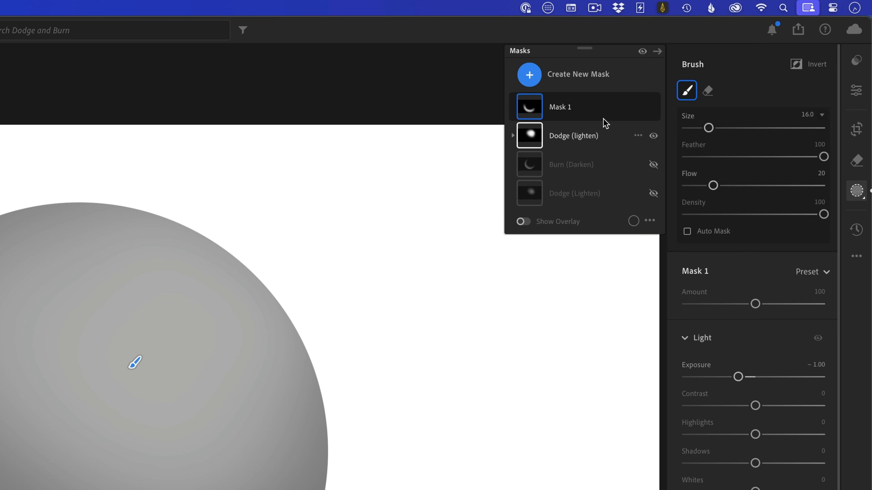
# - Rename Mask 1 as "Burn (Darken)"
pyautogui.click(636, 107)
pyautogui.click(652, 112)
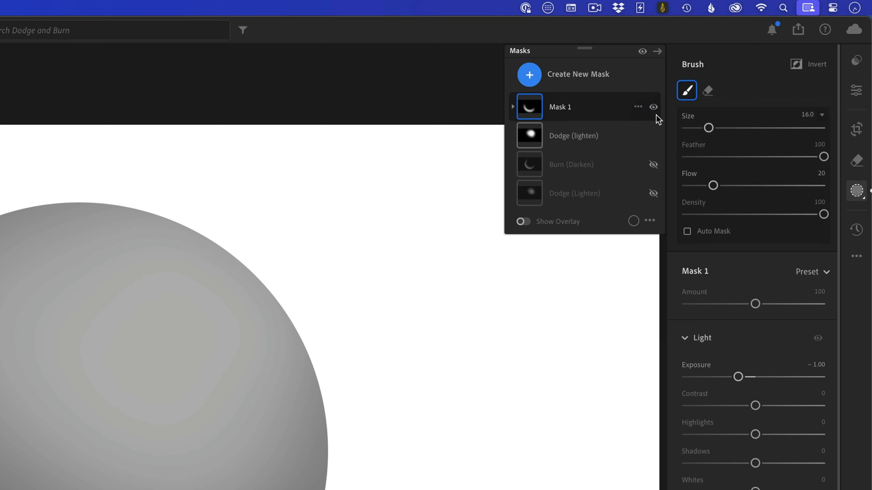
pyautogui.write('Burn ')
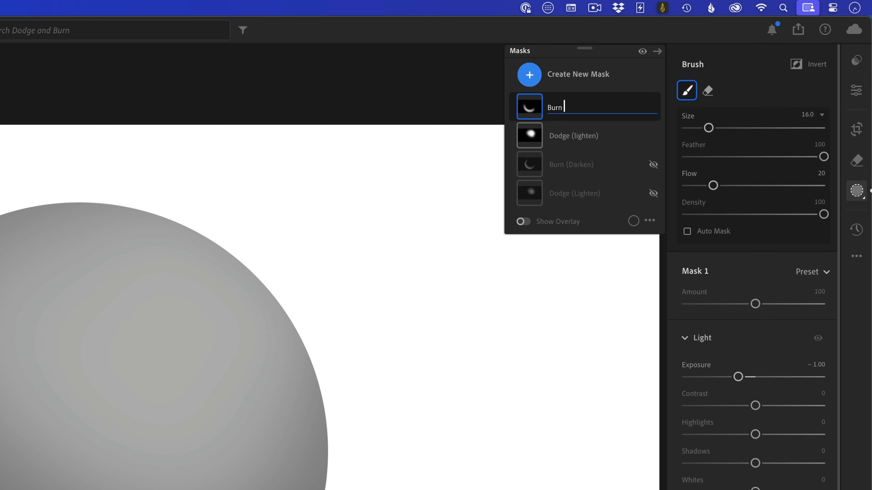
pyautogui.write('(Darken)')
pyautogui.press('Return')
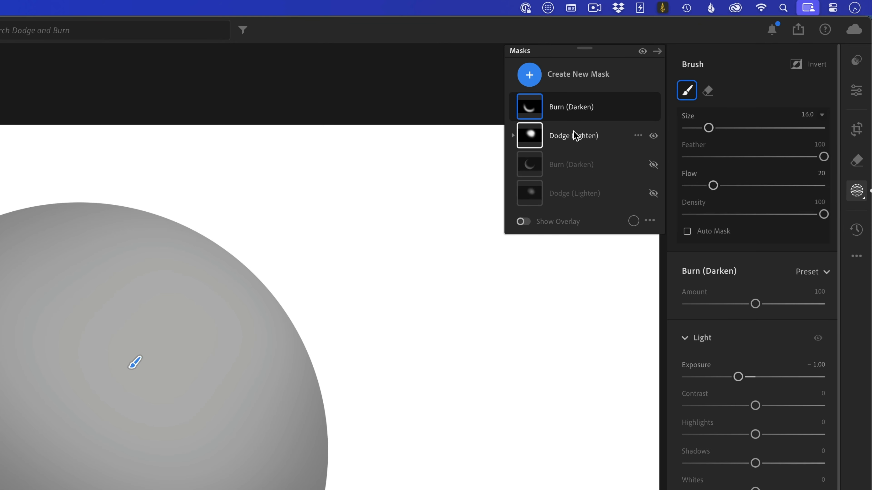
# - Raise the Dodge (lighten) mask's exposure to about +1.44 and lower the exposure of the active Burn (Darken) mask further
pyautogui.click(568, 143)
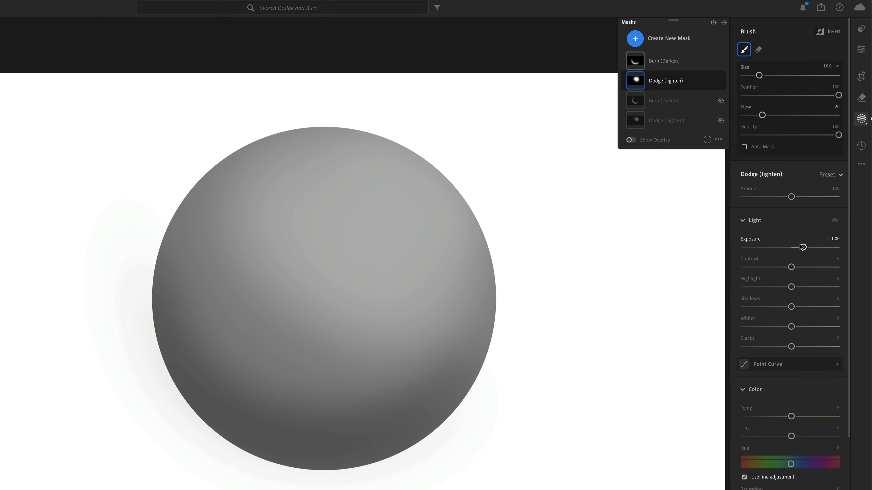
pyautogui.moveTo(803, 247); pyautogui.dragTo(807, 250)
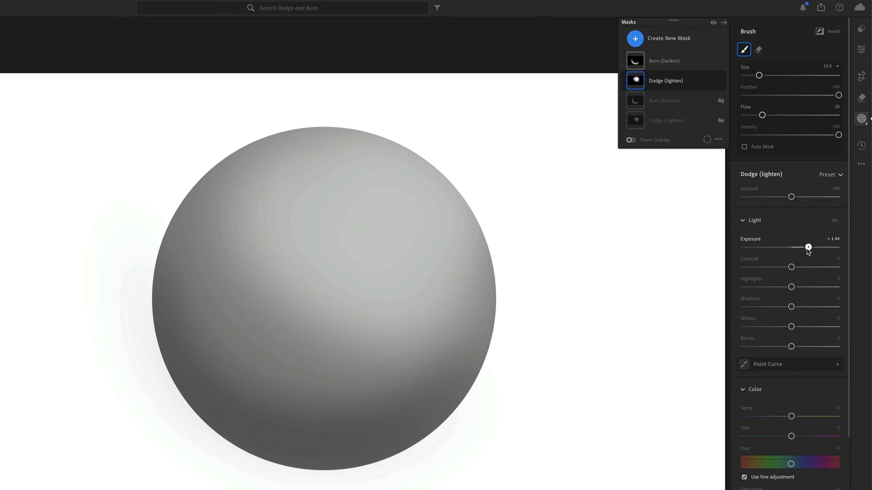
pyautogui.click(666, 61)
pyautogui.moveTo(779, 248); pyautogui.dragTo(772, 248)
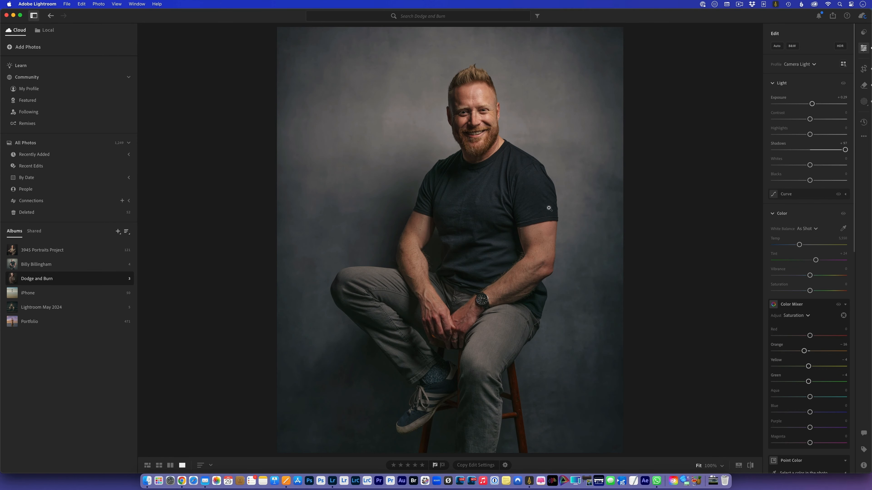
# - Add a brush mask to the portrait of the man in the dark T-shirt and set its exposure to +1.00
pyautogui.click(489, 193)
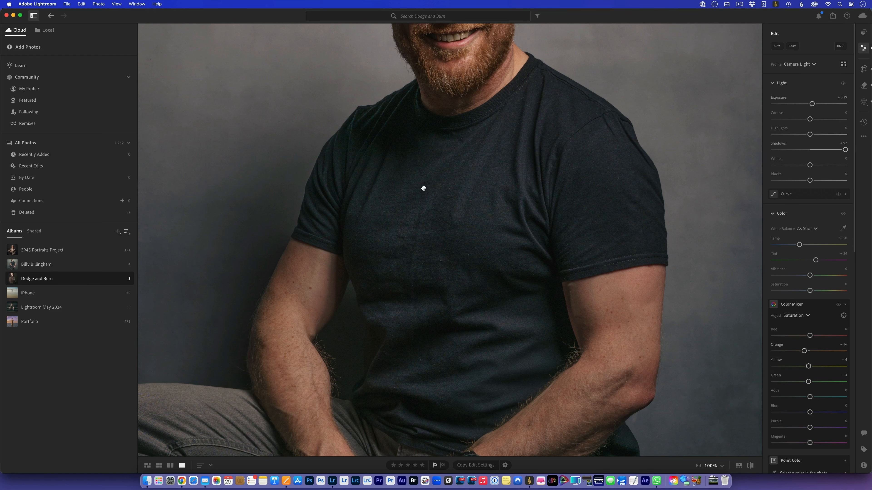
pyautogui.moveTo(443, 195); pyautogui.dragTo(474, 150)
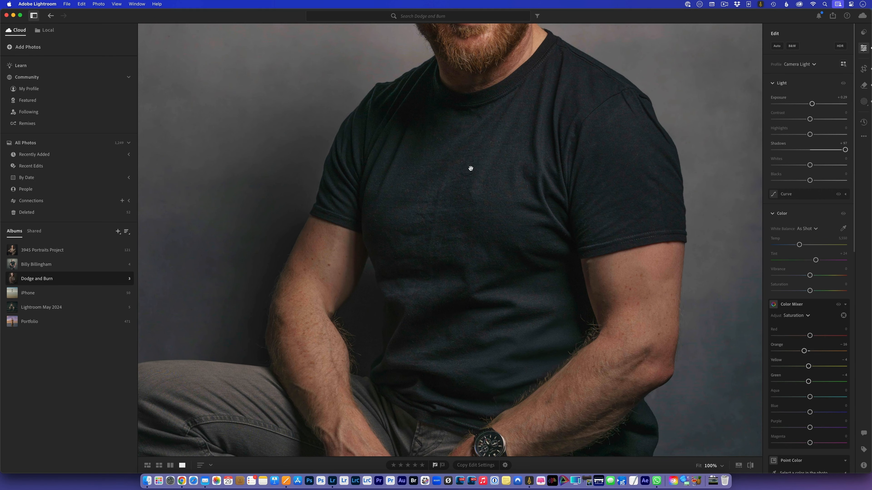
pyautogui.click(864, 102)
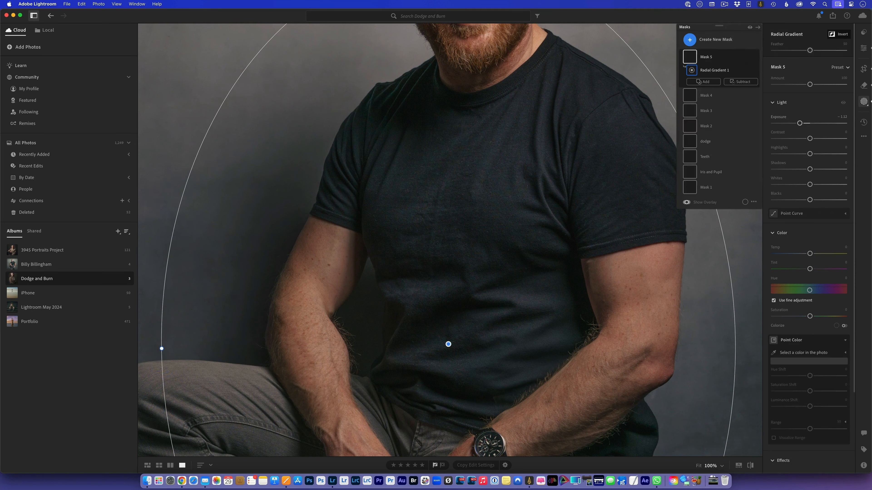
pyautogui.click(690, 40)
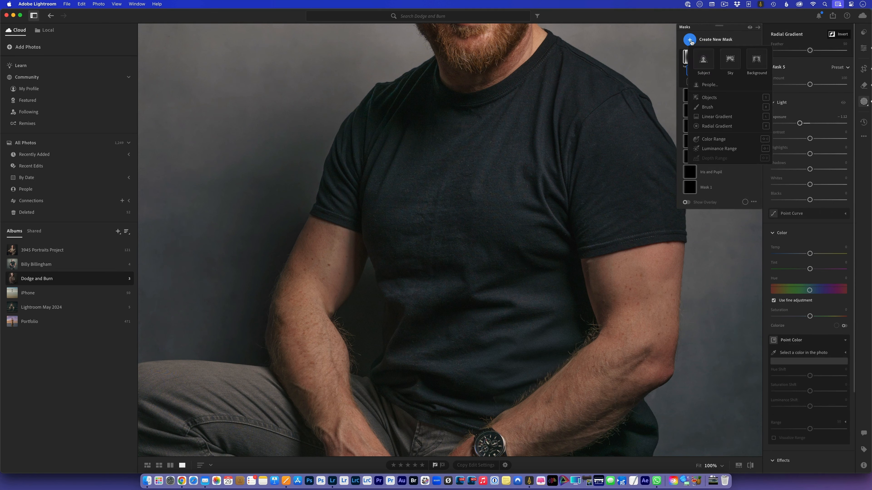
pyautogui.click(708, 107)
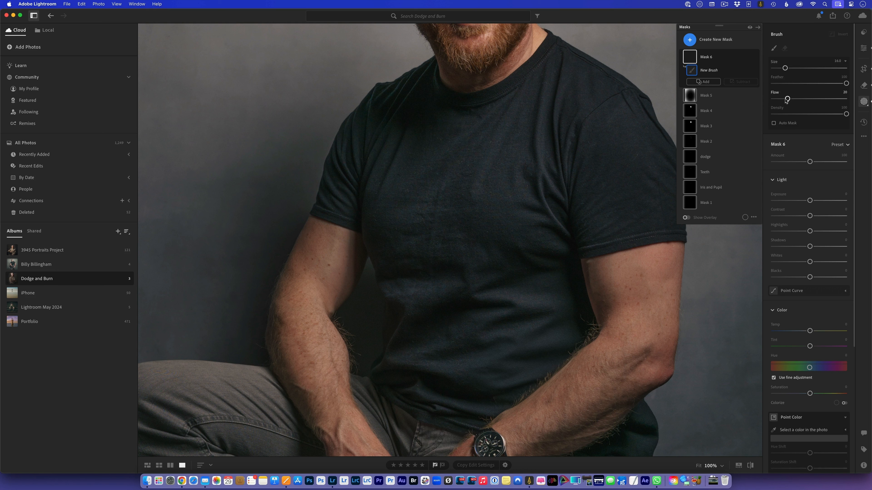
pyautogui.moveTo(810, 200); pyautogui.dragTo(818, 204)
# - Reduce the brush size to 1.0 and paint a lightening stroke along a crease on the T-shirt's chest
pyautogui.press('[')
pyautogui.press('[')
pyautogui.press('[')
pyautogui.press('[')
pyautogui.press('[')
pyautogui.press('[')
pyautogui.press('[')
pyautogui.press('[')
pyautogui.moveTo(501, 174); pyautogui.dragTo(502, 175)
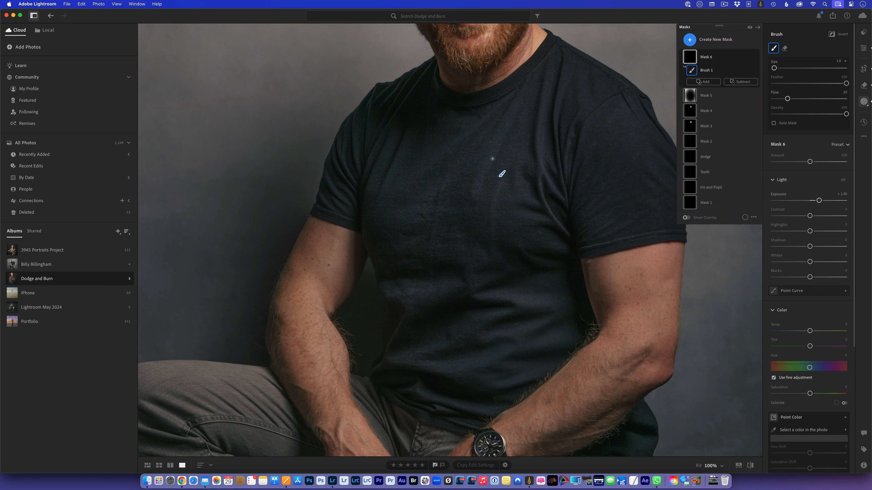
# - Rename the new lightening brush mask as "Dodge"
pyautogui.click(747, 57)
pyautogui.click(763, 60)
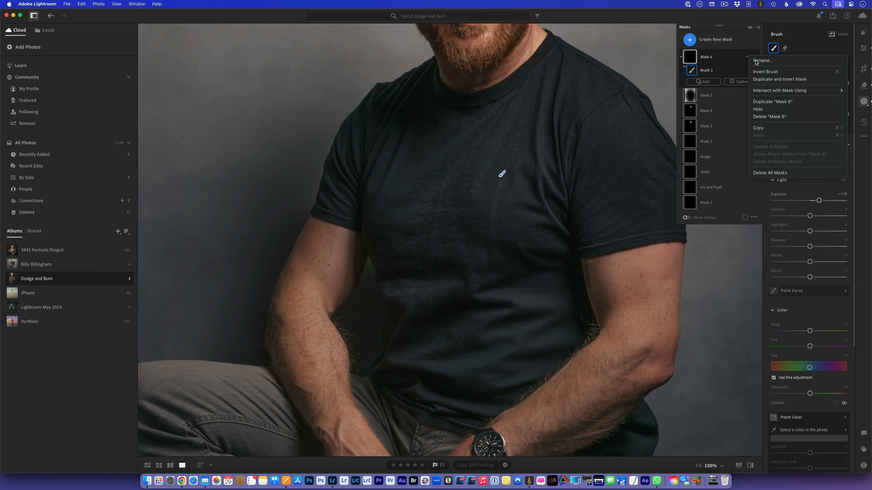
pyautogui.write('Dodg')
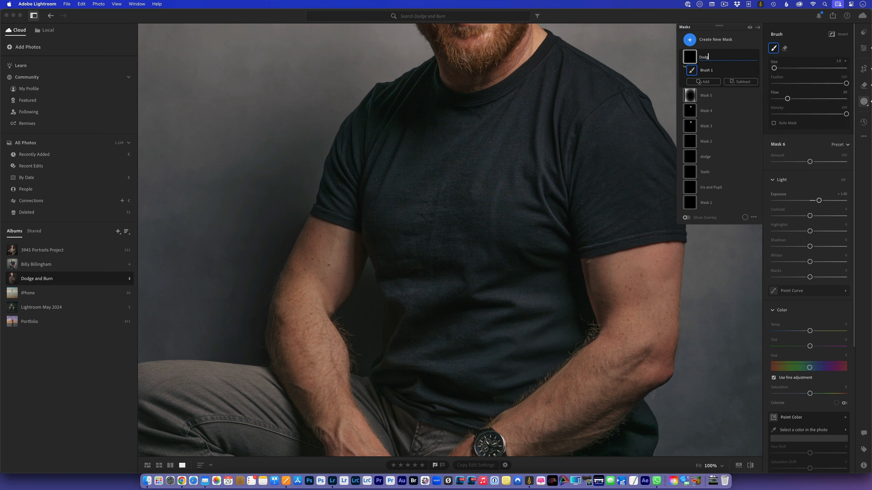
pyautogui.write('e')
pyautogui.press('Return')
# - Create a second brush mask on the man's portrait and set its exposure to −1.00
pyautogui.click(691, 41)
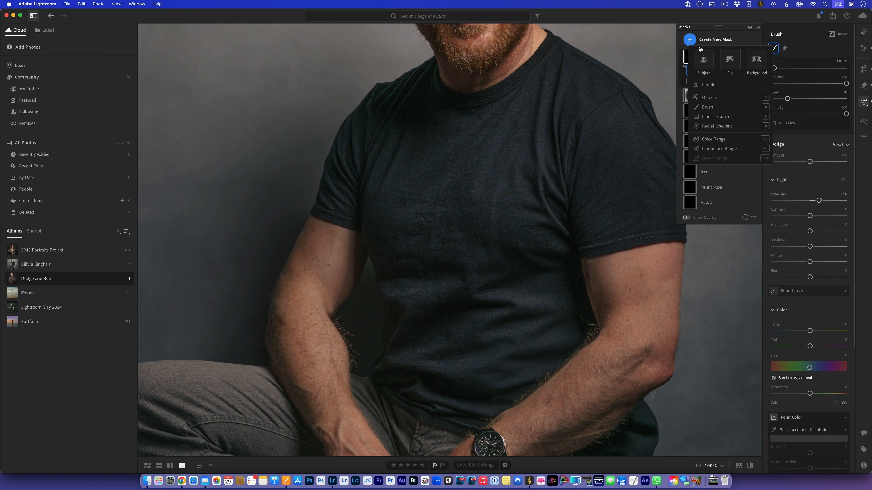
pyautogui.click(706, 110)
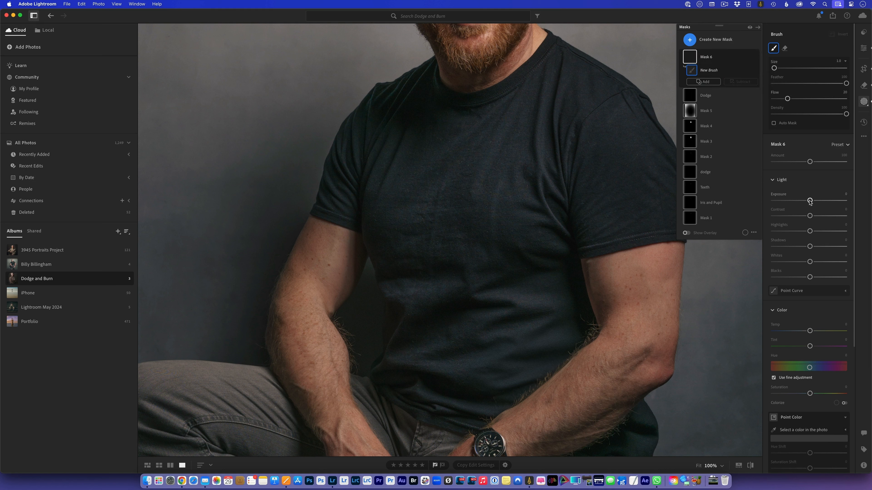
pyautogui.moveTo(810, 202); pyautogui.dragTo(803, 201)
# - Paint several darkening strokes along the shadowed creases on the T-shirt's chest
pyautogui.click(503, 188)
pyautogui.moveTo(503, 188)
pyautogui.mouseDown()
pyautogui.moveTo(498, 250)
pyautogui.moveTo(503, 188)
pyautogui.moveTo(493, 187)
pyautogui.mouseUp()
pyautogui.moveTo(487, 222)
pyautogui.mouseDown()
pyautogui.moveTo(497, 182)
pyautogui.moveTo(500, 194)
pyautogui.mouseUp()
pyautogui.moveTo(497, 253)
pyautogui.mouseDown()
pyautogui.moveTo(512, 232)
pyautogui.moveTo(503, 189)
pyautogui.mouseUp()
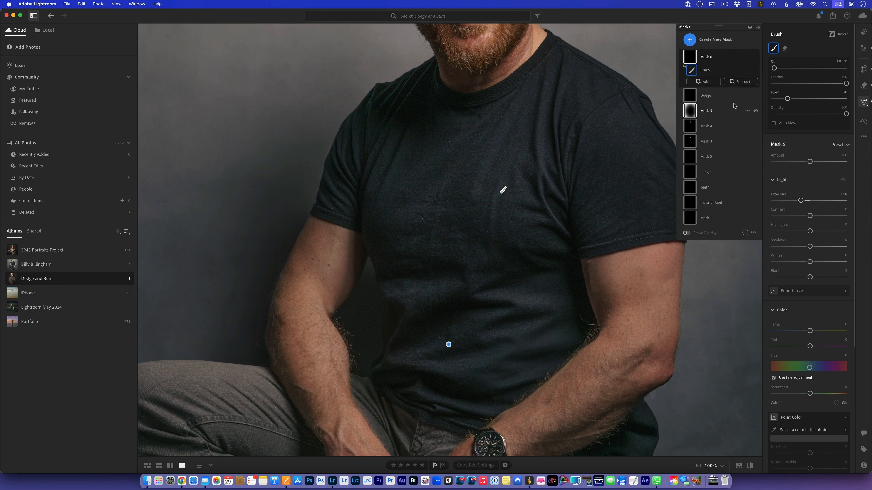
# - Rename the darkening brush mask as "Burn"
pyautogui.click(747, 57)
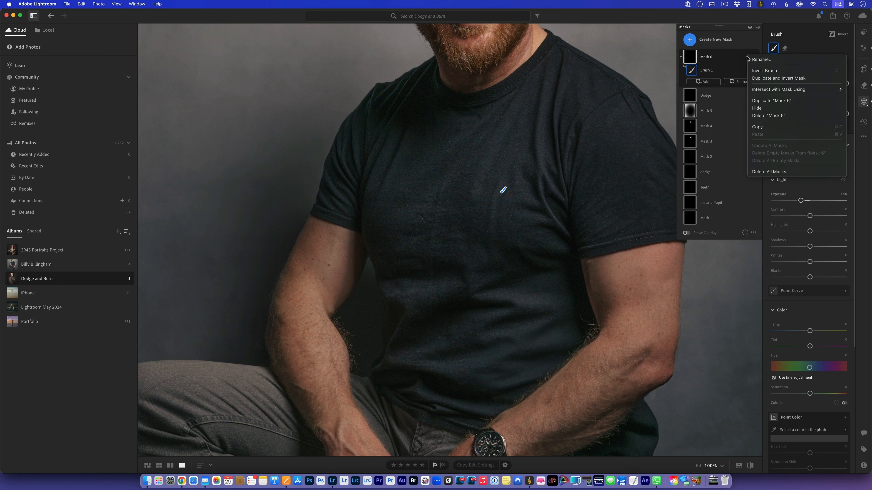
pyautogui.moveTo(757, 86)
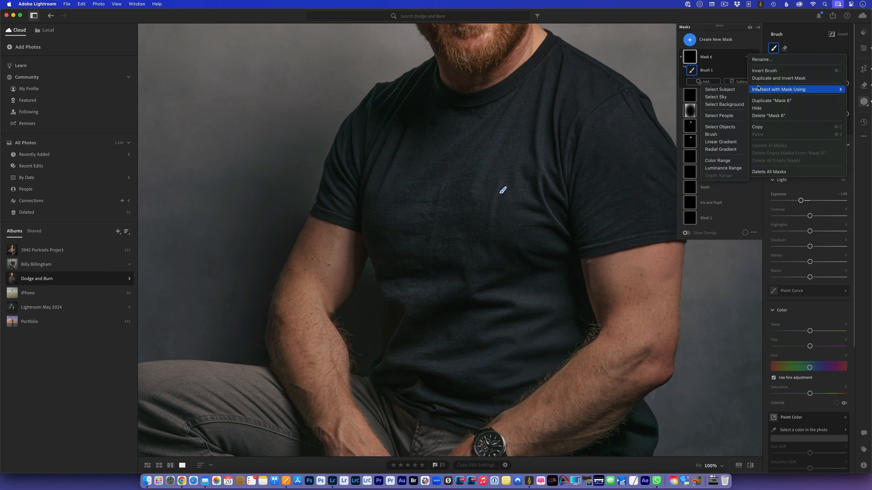
pyautogui.click(762, 59)
pyautogui.write('Burn')
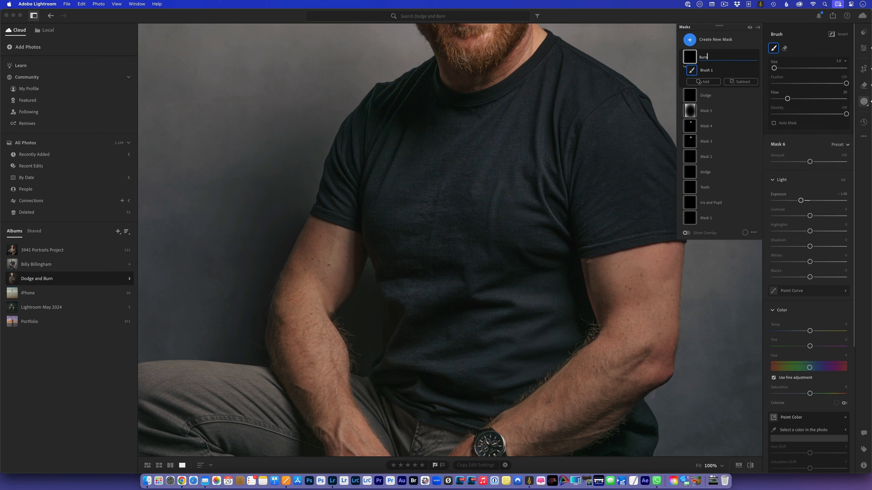
pyautogui.press('Return')
# - Turn all masks off and on repeatedly to compare the T-shirt before and after dodging and burning
pyautogui.click(750, 28)
pyautogui.click(750, 28)
pyautogui.click(750, 28)
pyautogui.click(750, 28)
pyautogui.click(750, 28)
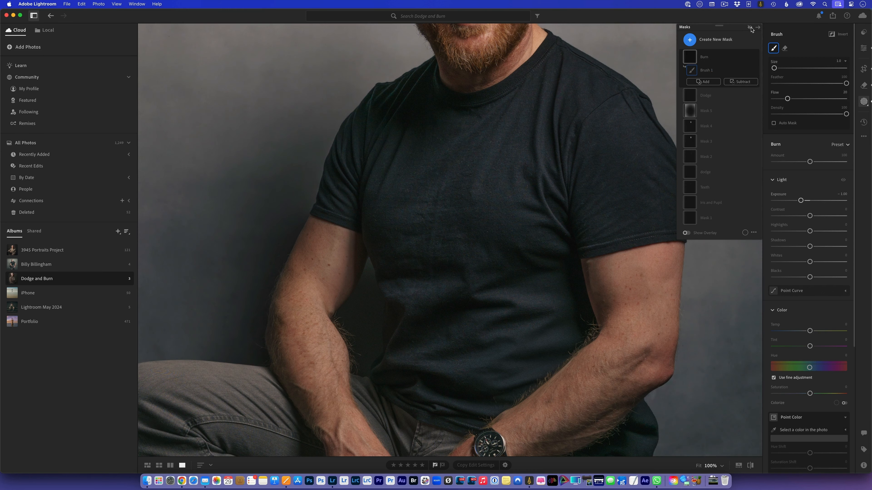
pyautogui.click(751, 29)
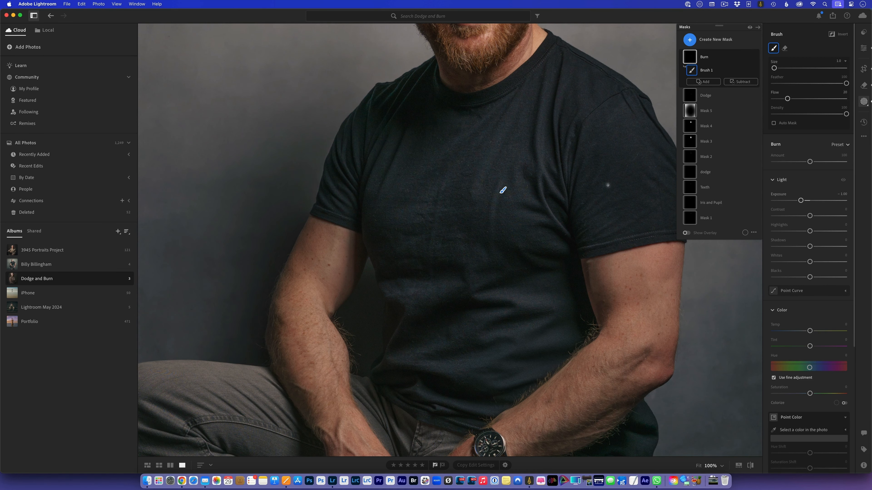
# - Switch to the portrait of the woman in the beret and brown coat and open its masks
pyautogui.click(864, 102)
pyautogui.click(590, 316)
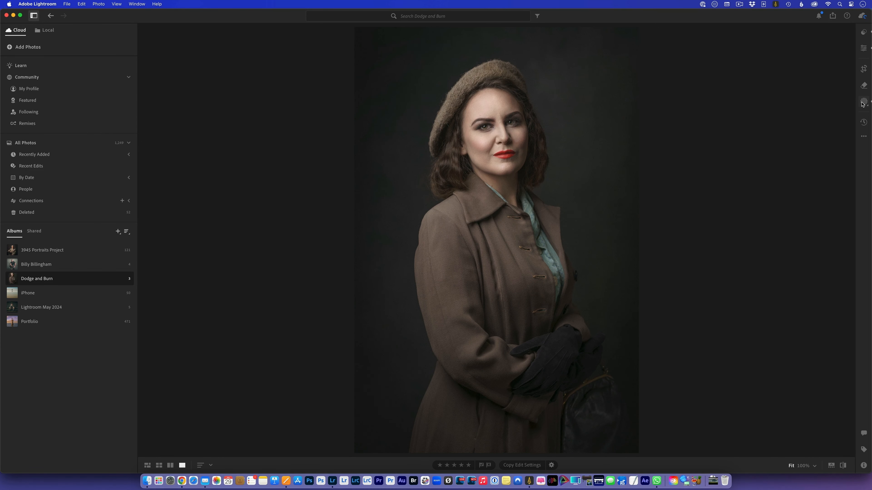
pyautogui.click(864, 102)
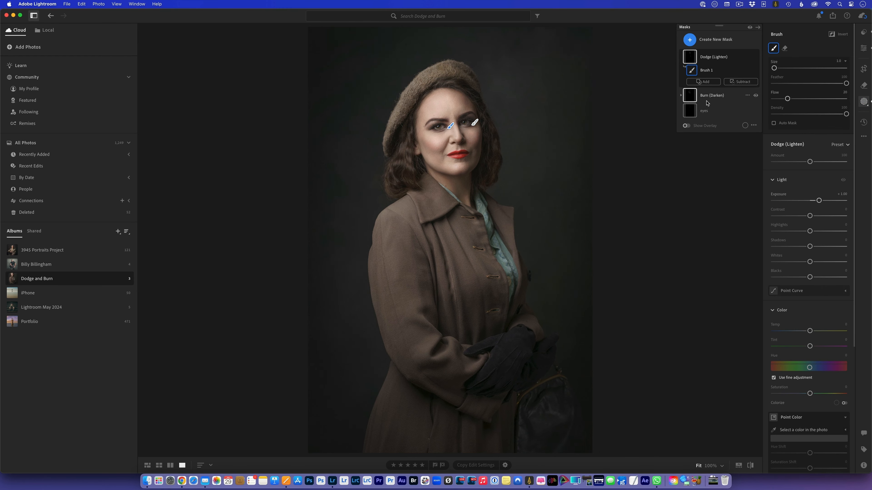
# - Compare the woman's portrait with and without its masks by switching their visibility off and on
pyautogui.click(749, 28)
pyautogui.click(749, 28)
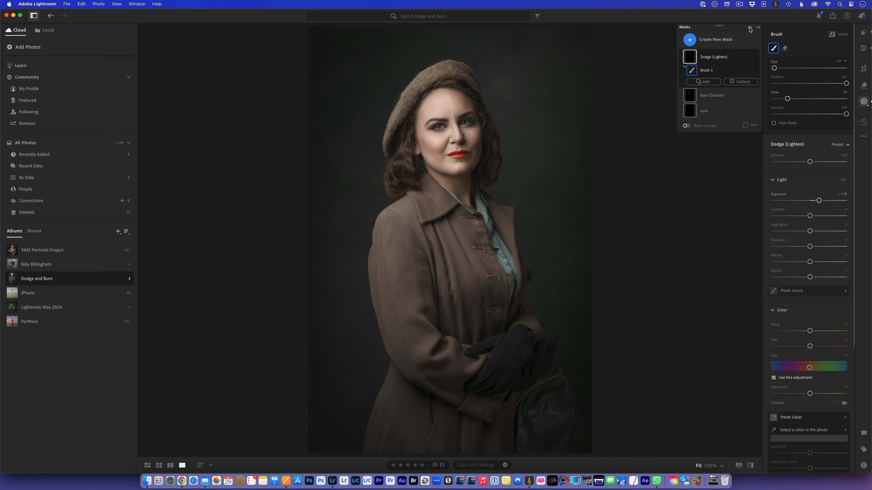
pyautogui.click(750, 29)
pyautogui.click(750, 28)
pyautogui.click(749, 29)
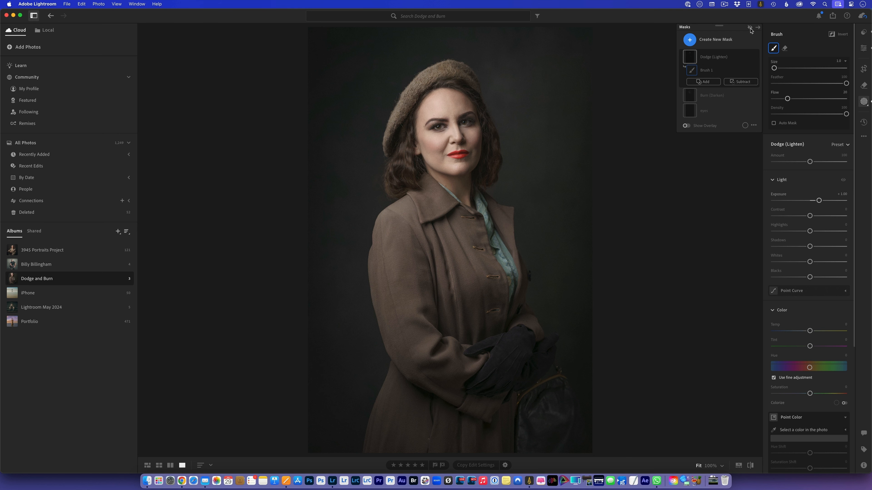
pyautogui.click(750, 29)
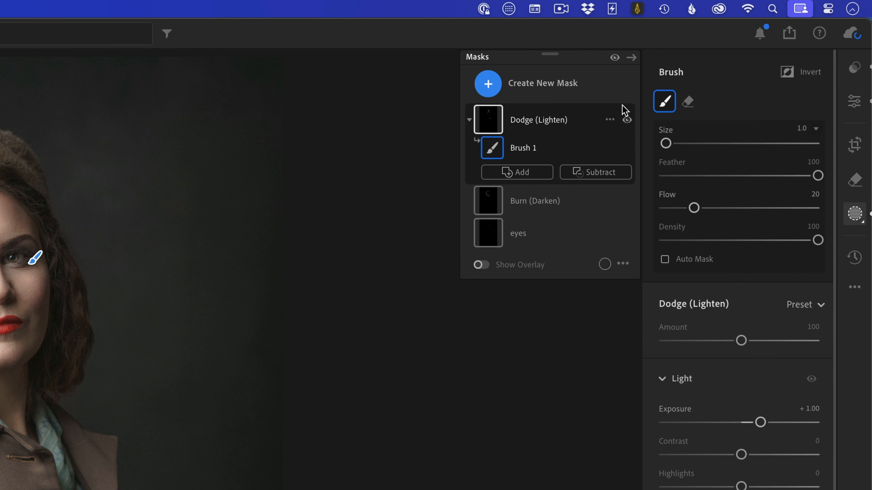
# - Delete all masks from the woman's portrait and create an Iris and Pupil mask for Person 1
pyautogui.click(609, 120)
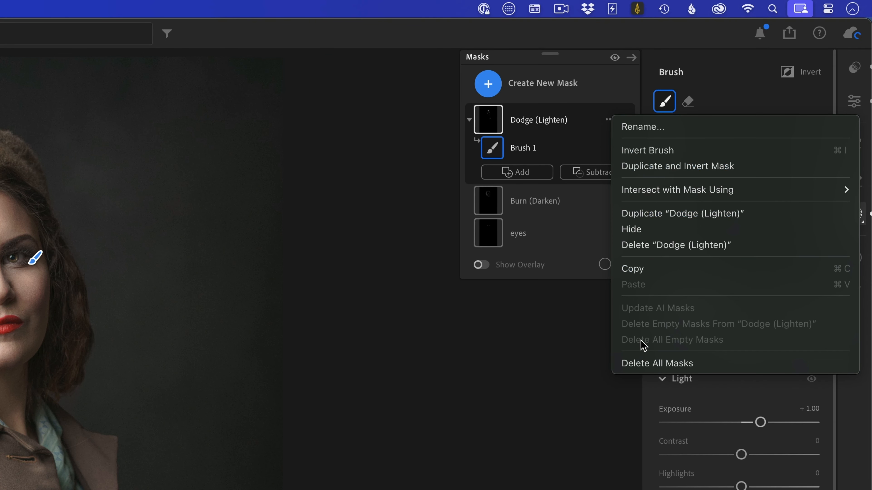
pyautogui.click(641, 364)
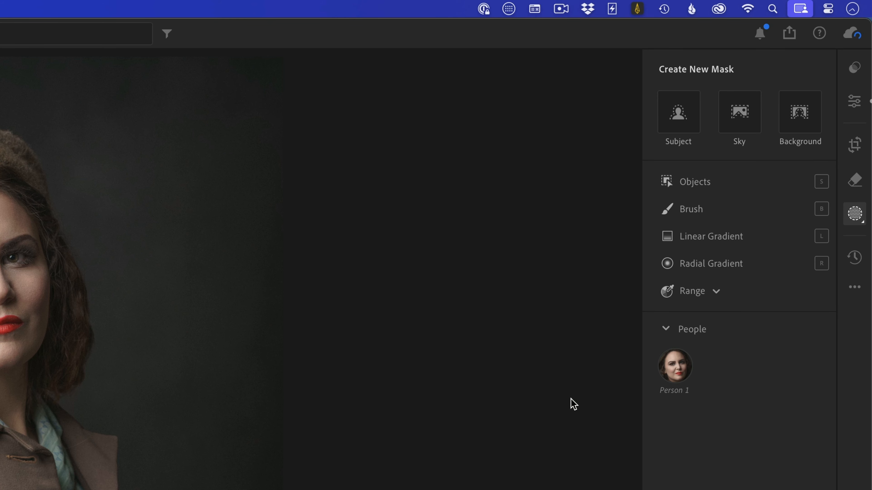
pyautogui.click(676, 367)
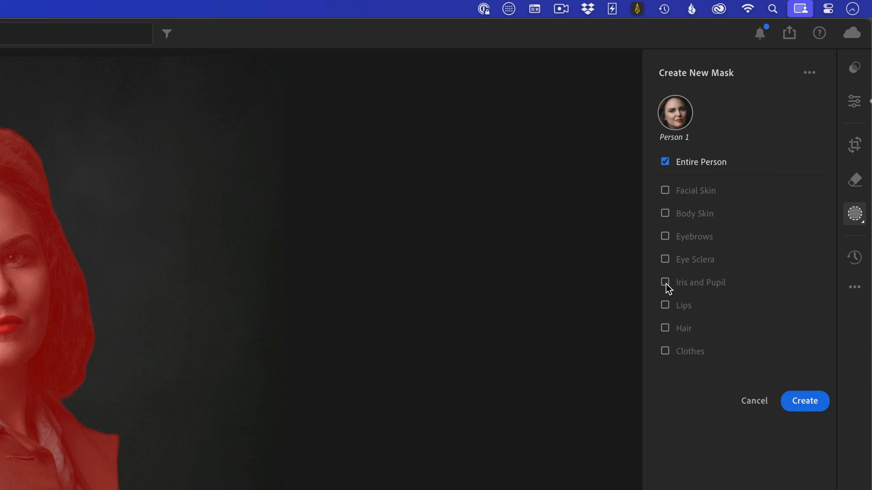
pyautogui.click(666, 283)
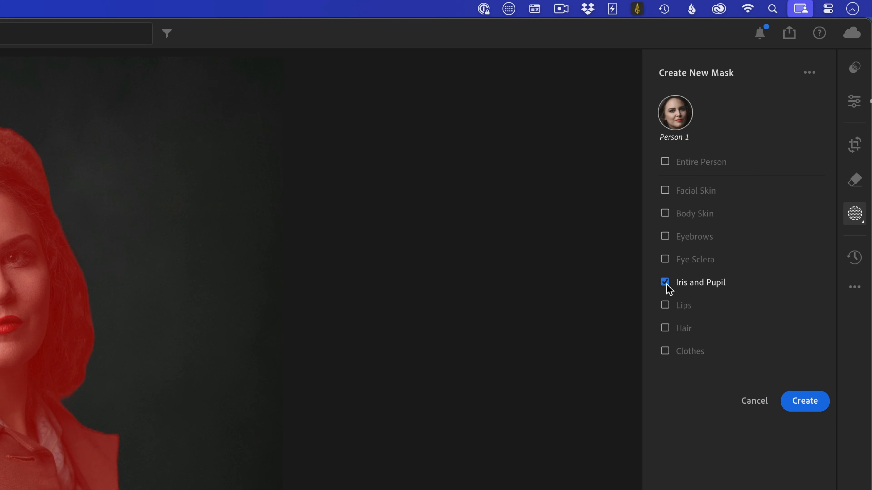
pyautogui.click(798, 405)
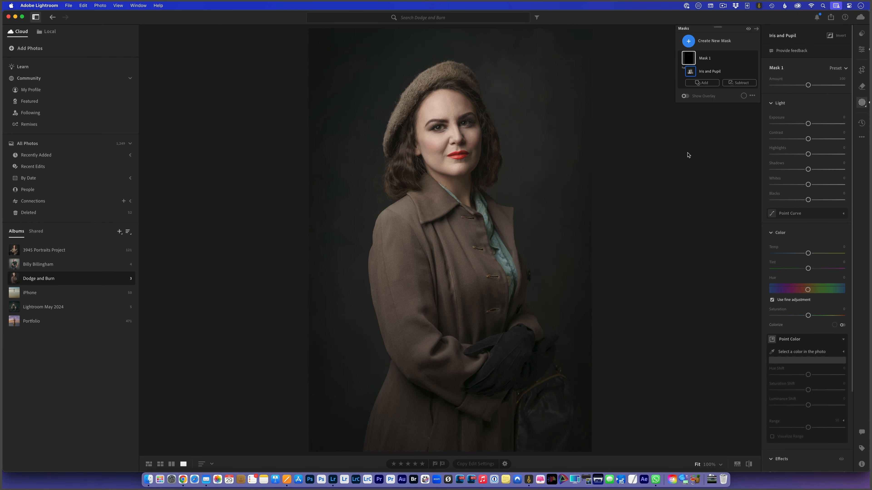
# - View the woman's face at 100% and examine the Iris and Pupil mask on her eyes
pyautogui.click(709, 464)
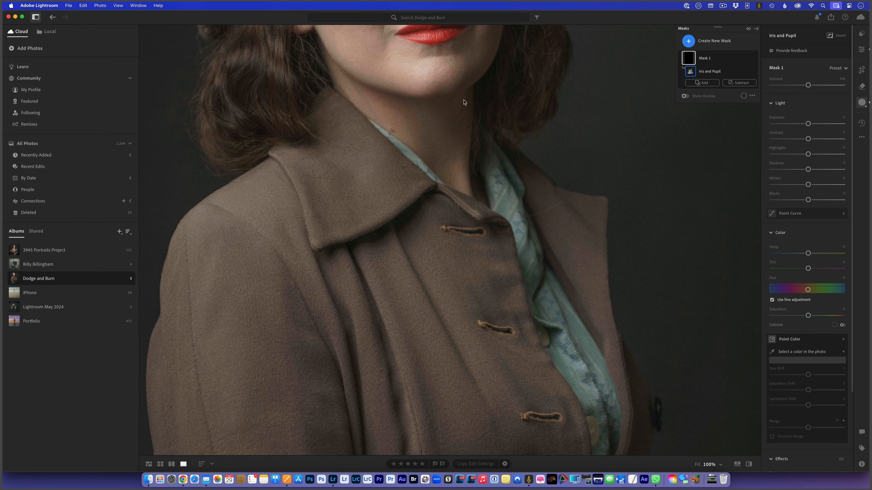
pyautogui.moveTo(511, 145); pyautogui.dragTo(555, 343)
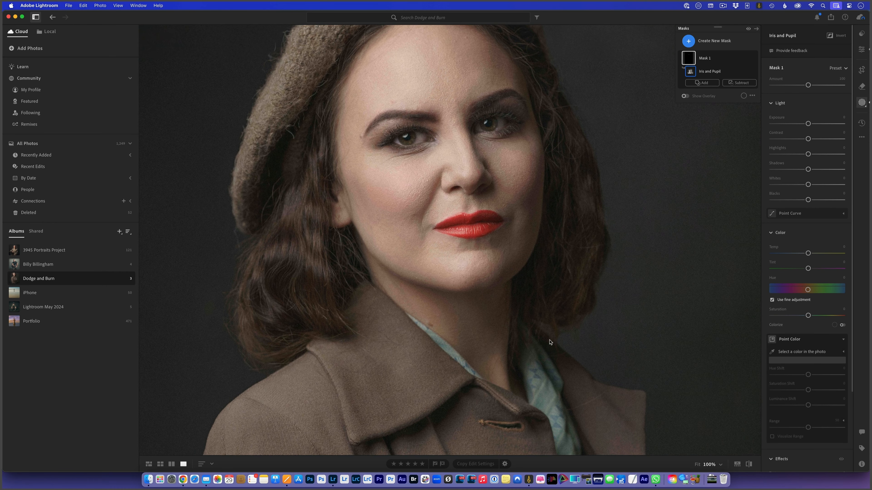
pyautogui.moveTo(690, 71)
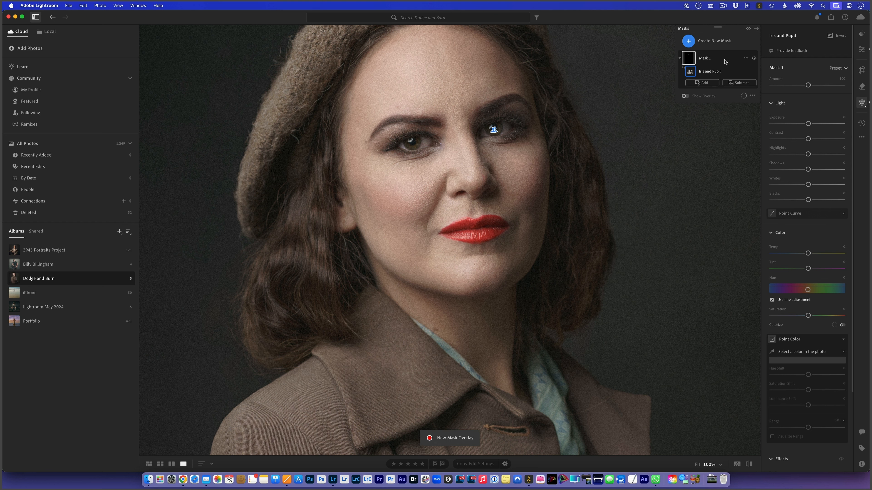
# - Rename the Iris and Pupil mask as eyes
pyautogui.click(745, 58)
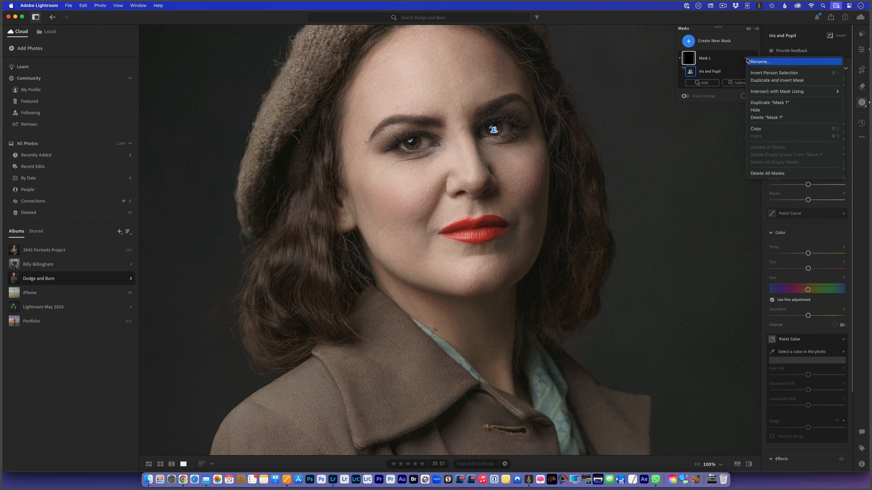
pyautogui.click(800, 73)
pyautogui.write('eyes')
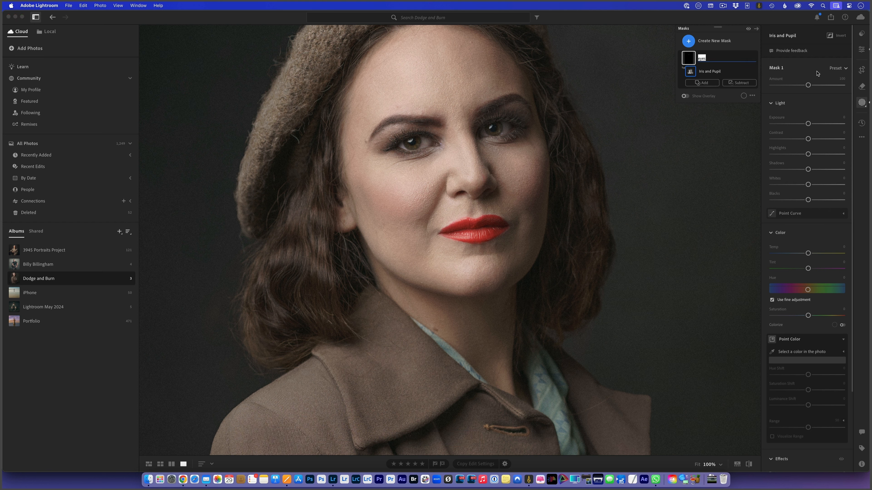
pyautogui.press('Return')
# - Set the eyes mask to Exposure +0.48, Texture +14, Clarity +24 and Dehaze +22
pyautogui.moveTo(809, 126); pyautogui.dragTo(814, 125)
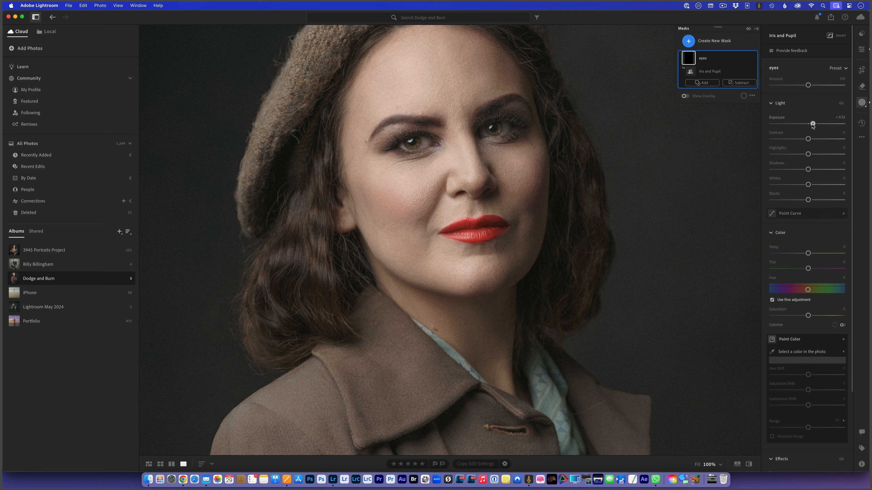
pyautogui.moveTo(812, 126); pyautogui.dragTo(813, 126)
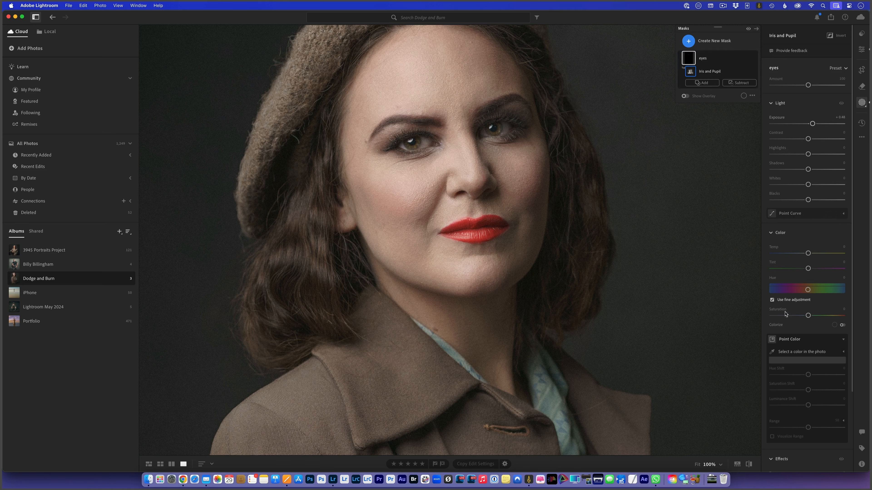
pyautogui.scroll(-3, 794, 303)
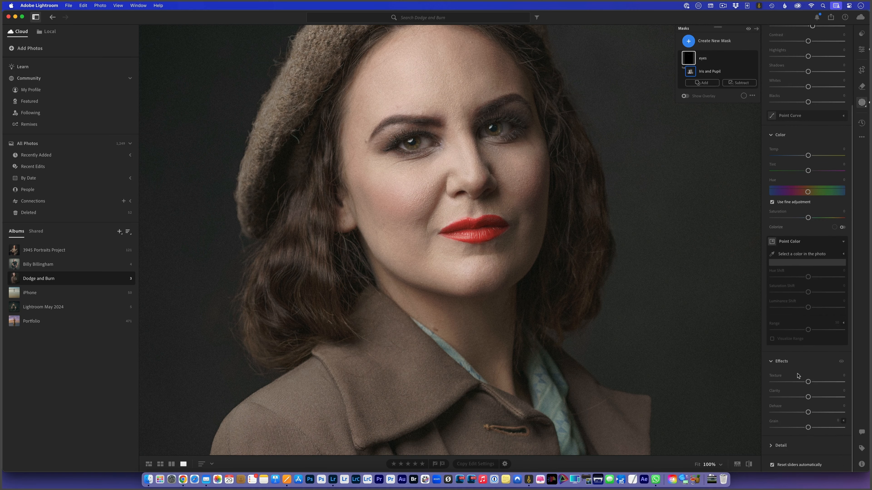
pyautogui.moveTo(808, 414); pyautogui.dragTo(816, 416)
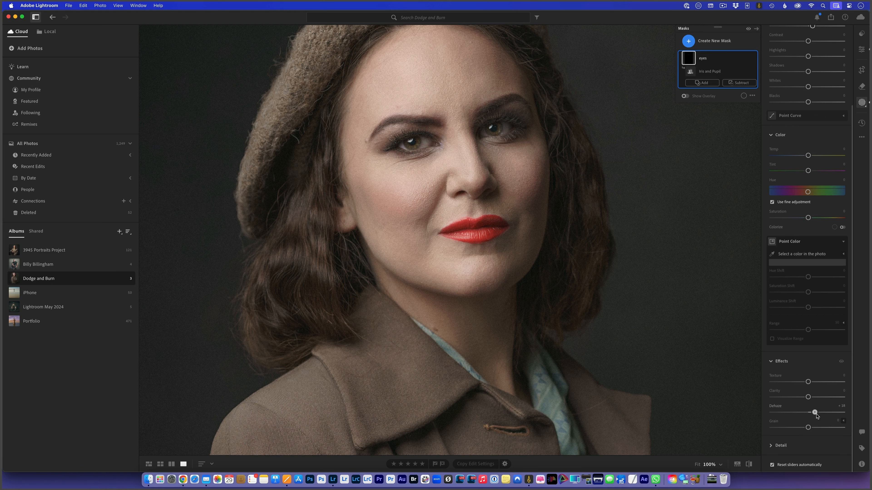
pyautogui.moveTo(814, 416); pyautogui.dragTo(813, 383)
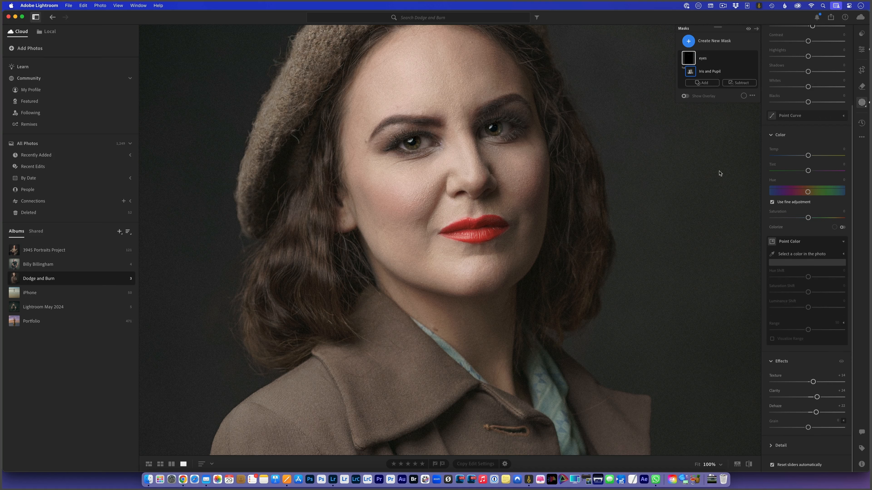
# - Compare the portrait with and without the eyes mask by switching mask visibility off and on
pyautogui.click(748, 30)
pyautogui.click(749, 29)
pyautogui.click(748, 30)
pyautogui.click(748, 29)
# - Create a new brush mask and set its Exposure to +1.00
pyautogui.moveTo(511, 171); pyautogui.dragTo(520, 215)
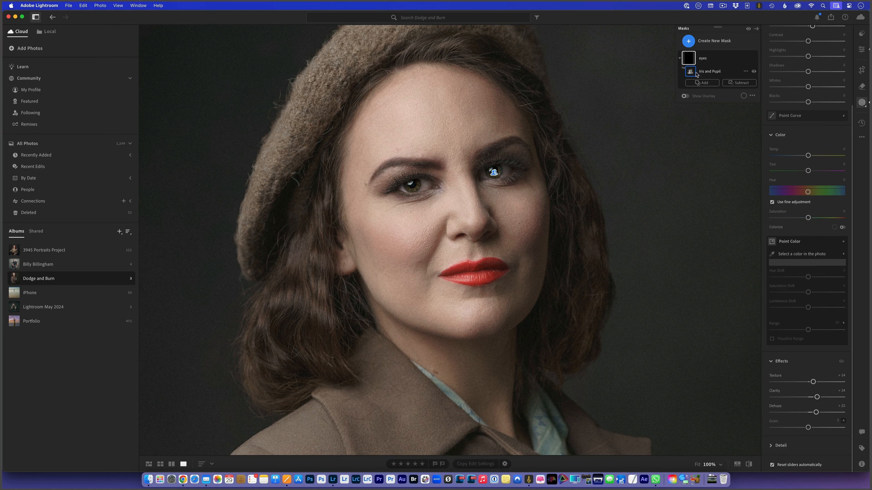
pyautogui.click(680, 58)
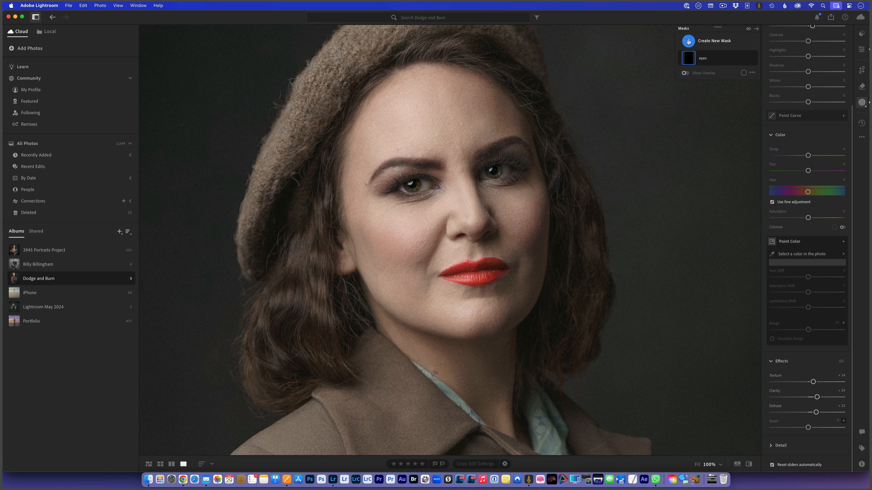
pyautogui.click(688, 41)
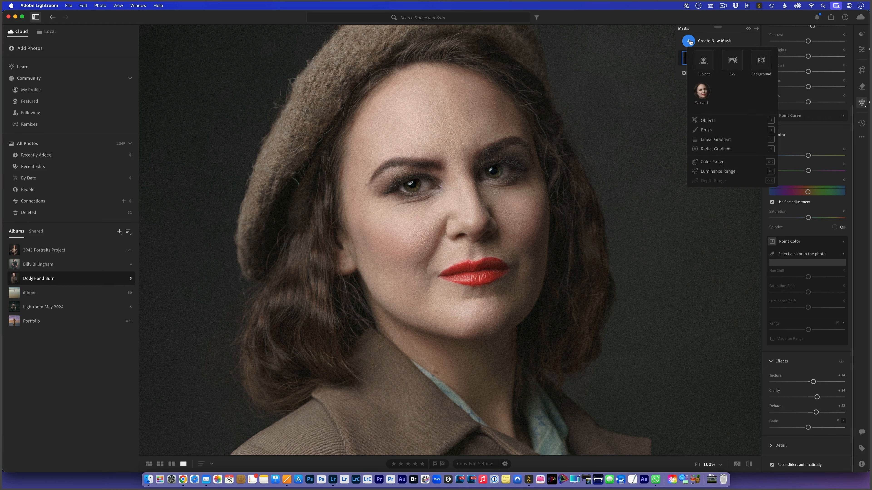
pyautogui.click(705, 130)
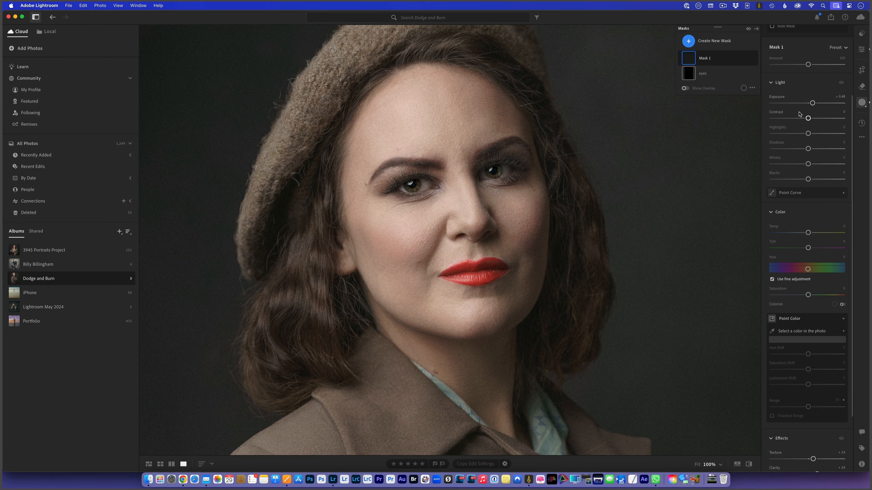
pyautogui.scroll(5, 789, 158)
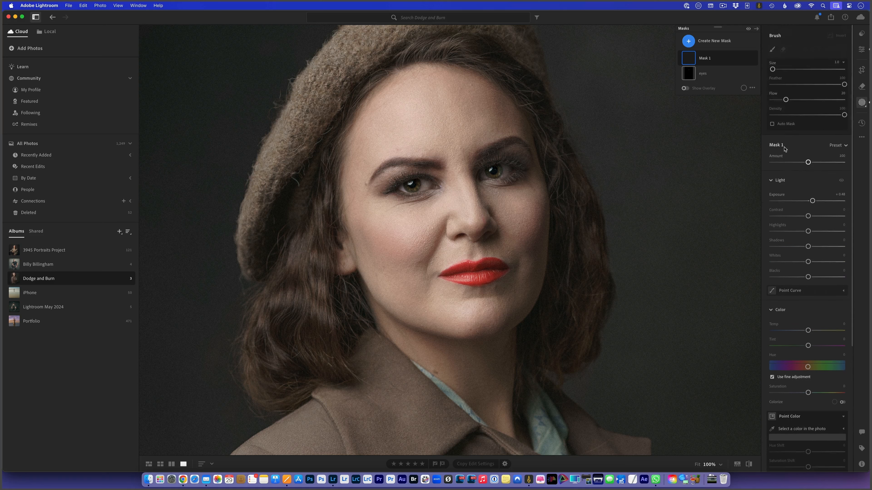
pyautogui.doubleClick(813, 202)
pyautogui.moveTo(808, 202); pyautogui.dragTo(818, 205)
# - Lighten the centre of the woman's forehead with a size 9.0 brush
pyautogui.press(']')
pyautogui.press(']')
pyautogui.press(']')
pyautogui.press(']')
pyautogui.press(']')
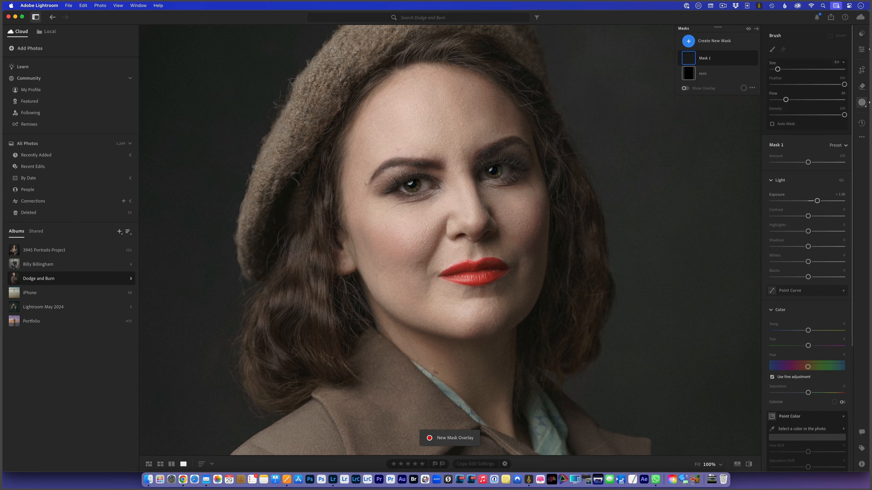
pyautogui.press(']')
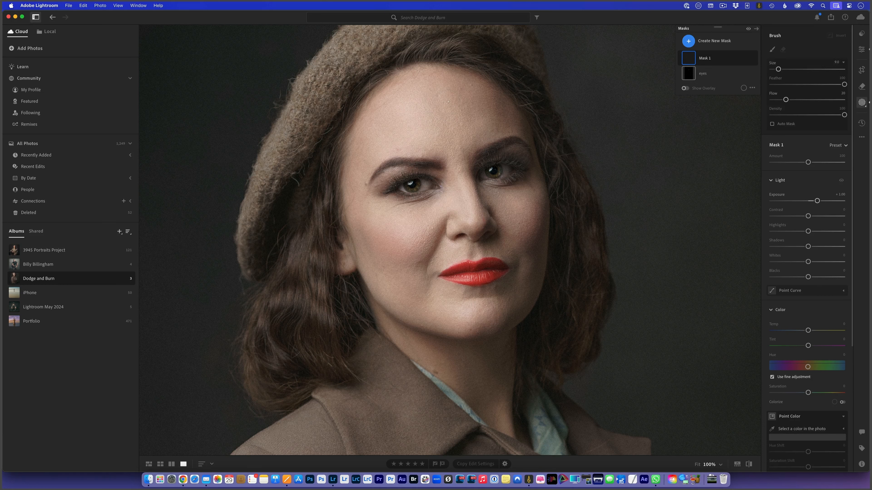
pyautogui.click(448, 101)
pyautogui.moveTo(442, 102); pyautogui.dragTo(440, 119)
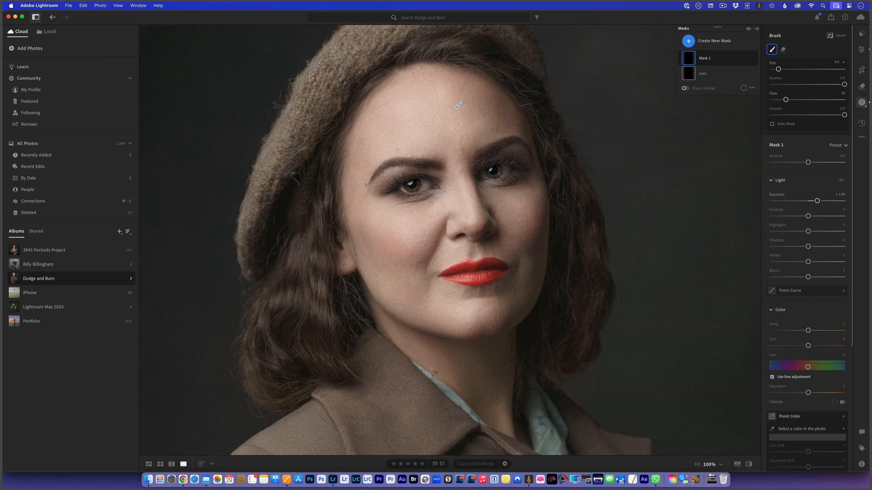
# - Lighten the bridge of the nose and the area below one eyebrow with a size 3.0 brush
pyautogui.press('[')
pyautogui.press('[')
pyautogui.press('[')
pyautogui.moveTo(459, 158); pyautogui.dragTo(470, 196)
pyautogui.moveTo(399, 170); pyautogui.dragTo(399, 169)
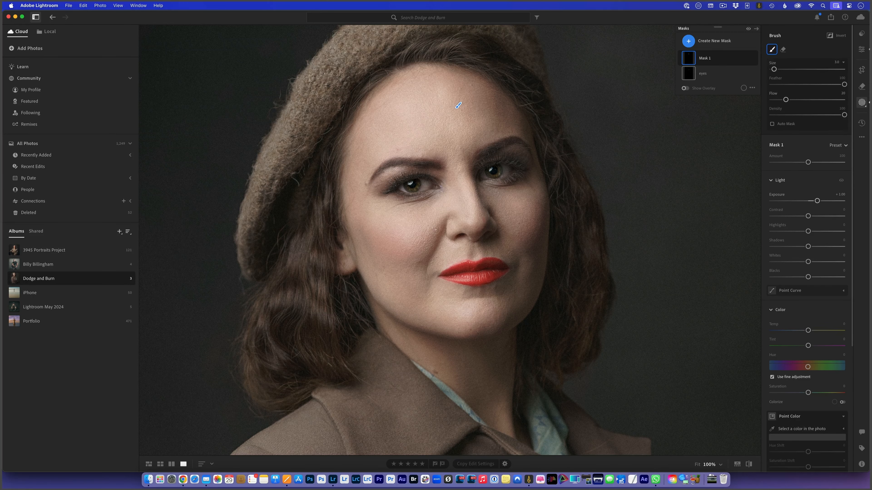
# - Lighten both cheeks with a size 7.0 brush and the chin with a size 6.0 brush
pyautogui.press(']')
pyautogui.press(']')
pyautogui.press(']')
pyautogui.moveTo(401, 234); pyautogui.dragTo(418, 238)
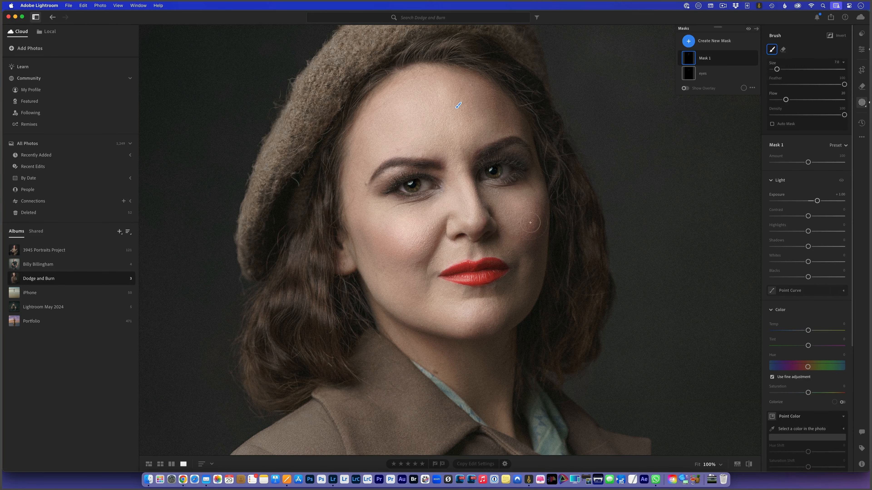
pyautogui.moveTo(528, 172)
pyautogui.mouseDown()
pyautogui.moveTo(526, 213)
pyautogui.moveTo(514, 211)
pyautogui.moveTo(496, 179)
pyautogui.moveTo(513, 211)
pyautogui.moveTo(490, 168)
pyautogui.moveTo(519, 177)
pyautogui.moveTo(518, 220)
pyautogui.moveTo(526, 198)
pyautogui.moveTo(511, 210)
pyautogui.moveTo(503, 191)
pyautogui.moveTo(516, 206)
pyautogui.mouseUp()
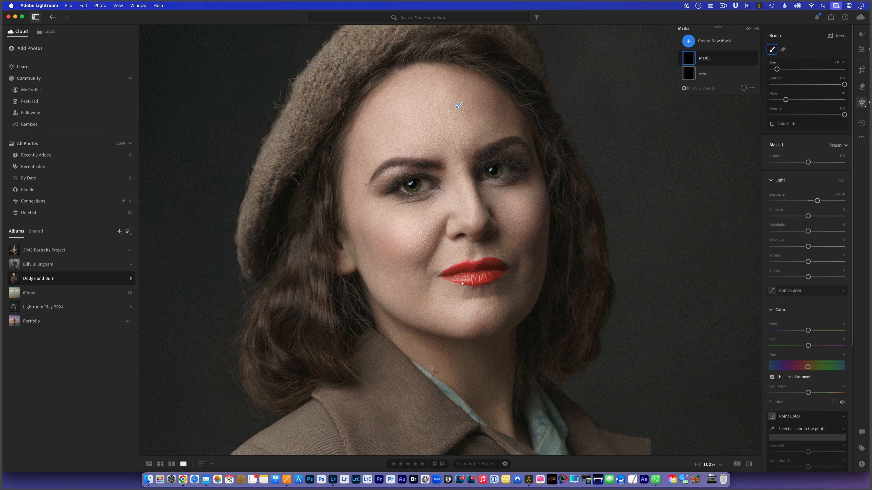
pyautogui.press('[')
pyautogui.moveTo(485, 314)
pyautogui.mouseDown()
pyautogui.moveTo(481, 308)
pyautogui.moveTo(486, 315)
pyautogui.mouseUp()
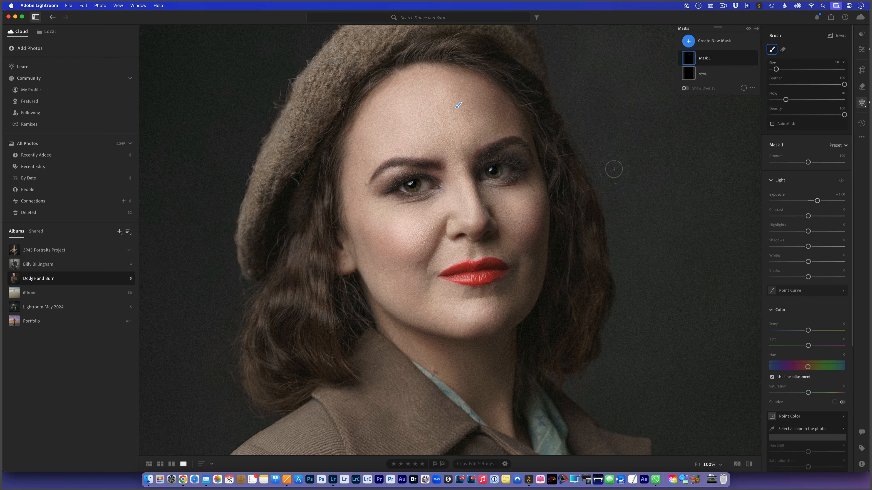
# - Compare the lightened face with and without the masks by switching their visibility off and on
pyautogui.click(748, 30)
pyautogui.click(748, 30)
pyautogui.click(748, 30)
pyautogui.click(749, 30)
# - Lighten the whites and lower irises of both eyes with a size 1.0 brush
pyautogui.press('[')
pyautogui.press('[')
pyautogui.click(720, 465)
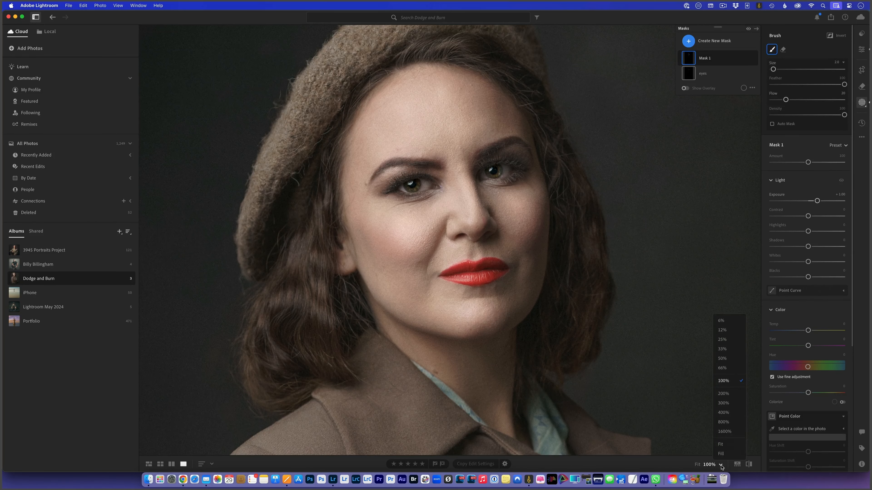
pyautogui.click(723, 393)
pyautogui.press('[')
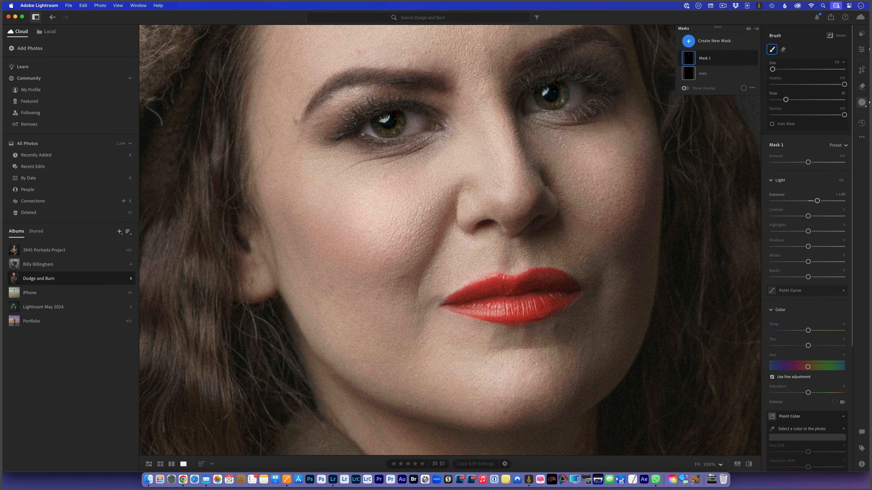
pyautogui.moveTo(366, 136)
pyautogui.mouseDown()
pyautogui.moveTo(406, 138)
pyautogui.moveTo(363, 134)
pyautogui.mouseUp()
pyautogui.moveTo(575, 106); pyautogui.dragTo(587, 99)
pyautogui.moveTo(386, 131); pyautogui.dragTo(392, 129)
pyautogui.moveTo(546, 102)
pyautogui.mouseDown()
pyautogui.moveTo(557, 103)
pyautogui.moveTo(541, 101)
pyautogui.moveTo(556, 105)
pyautogui.moveTo(548, 105)
pyautogui.moveTo(557, 117)
pyautogui.mouseUp()
pyautogui.click(704, 465)
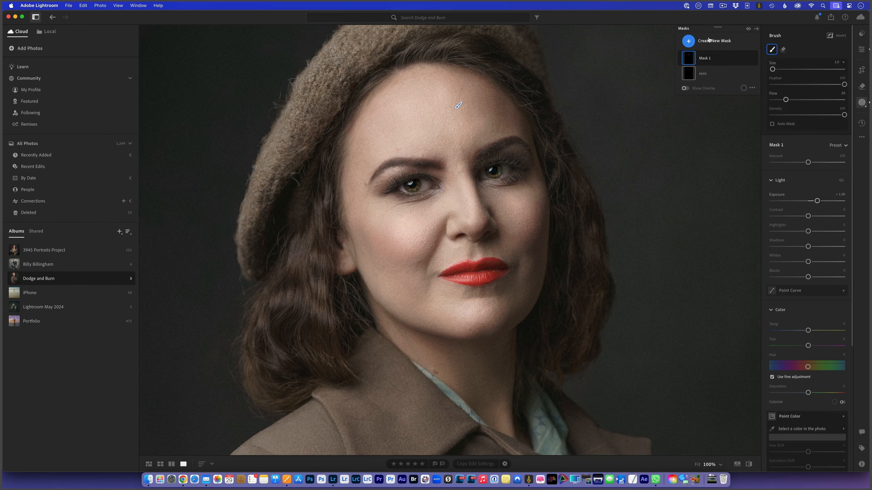
# - Rename the lightening brush mask as Dodge
pyautogui.click(746, 58)
pyautogui.click(757, 62)
pyautogui.write('Dodge')
pyautogui.press('Return')
# - Compare the portrait with and without the eyes and Dodge masks by switching all mask visibility off and on
pyautogui.click(749, 29)
pyautogui.click(748, 29)
pyautogui.click(748, 30)
pyautogui.click(748, 29)
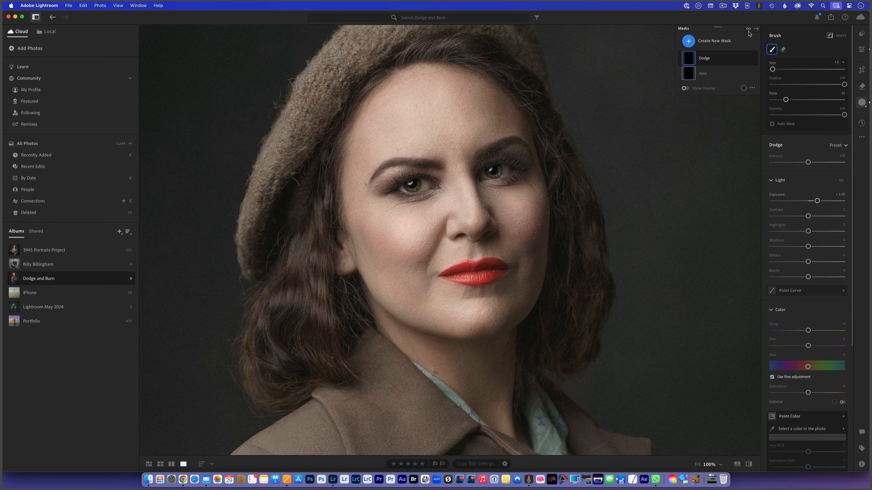
# - Create another brush mask and set its Exposure to -1.00
pyautogui.click(689, 42)
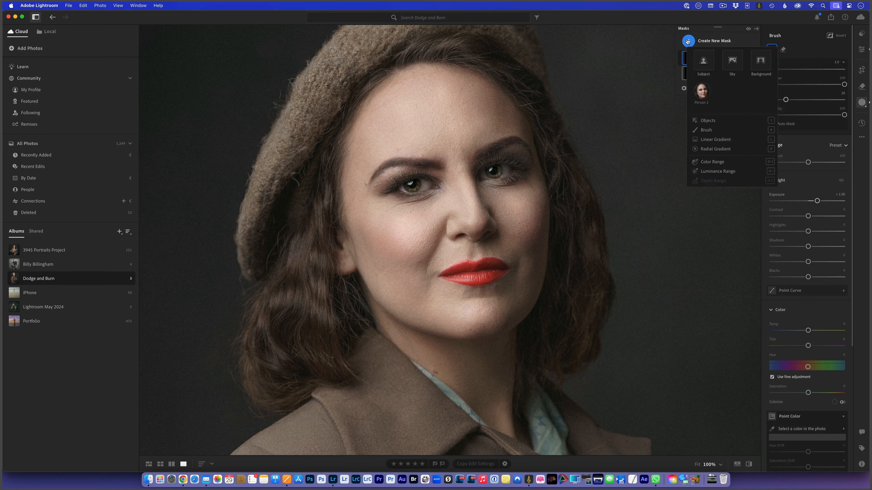
pyautogui.click(707, 131)
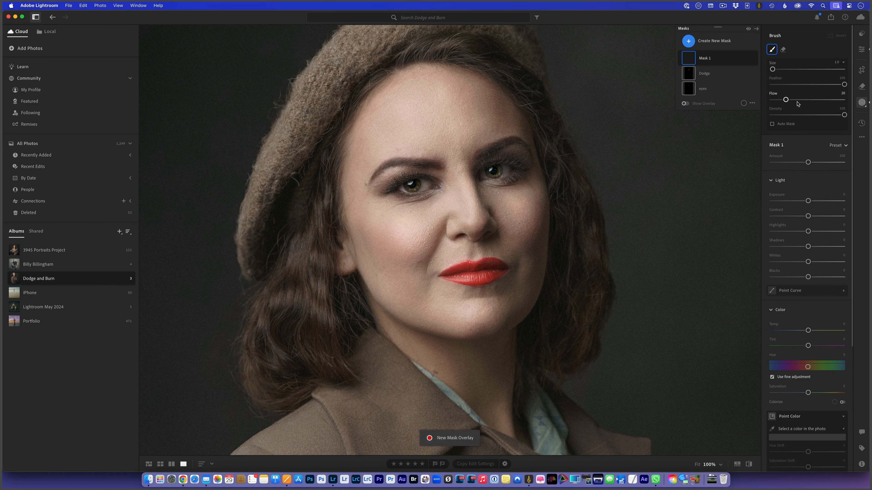
pyautogui.moveTo(807, 200); pyautogui.dragTo(798, 200)
# - Darken the side of the nose from the inner brow down with a size 3.0 brush
pyautogui.press(']')
pyautogui.press(']')
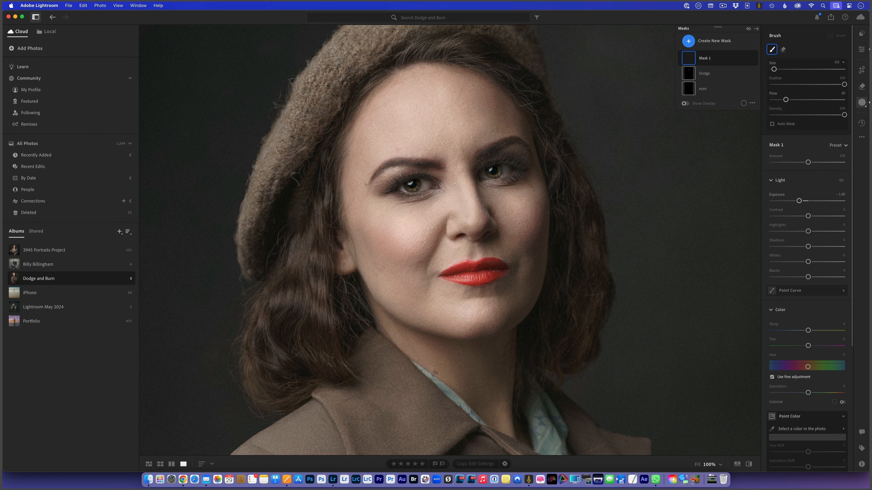
pyautogui.moveTo(450, 172); pyautogui.dragTo(463, 204)
pyautogui.moveTo(461, 196); pyautogui.dragTo(463, 203)
pyautogui.moveTo(448, 173); pyautogui.dragTo(449, 176)
# - Darken the shadowed side of the nose and around the nostrils with a size 1.0 brush, checking the mask off and on
pyautogui.press('[')
pyautogui.click(715, 467)
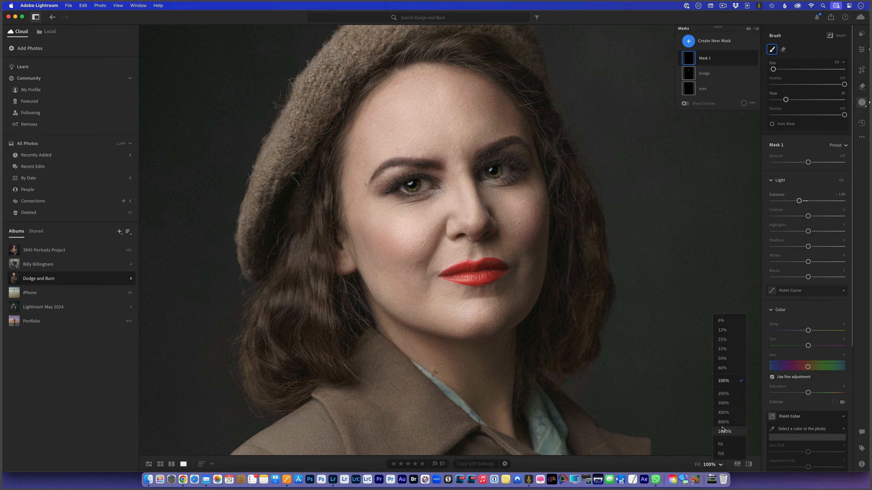
pyautogui.click(728, 398)
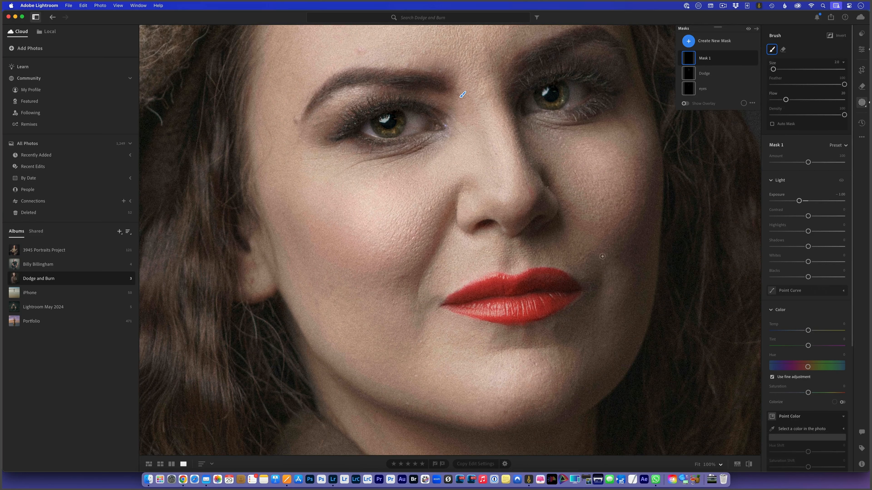
pyautogui.press('[')
pyautogui.moveTo(562, 204)
pyautogui.mouseDown()
pyautogui.moveTo(601, 278)
pyautogui.moveTo(565, 204)
pyautogui.mouseUp()
pyautogui.click(754, 59)
pyautogui.click(753, 59)
pyautogui.moveTo(456, 197); pyautogui.dragTo(455, 223)
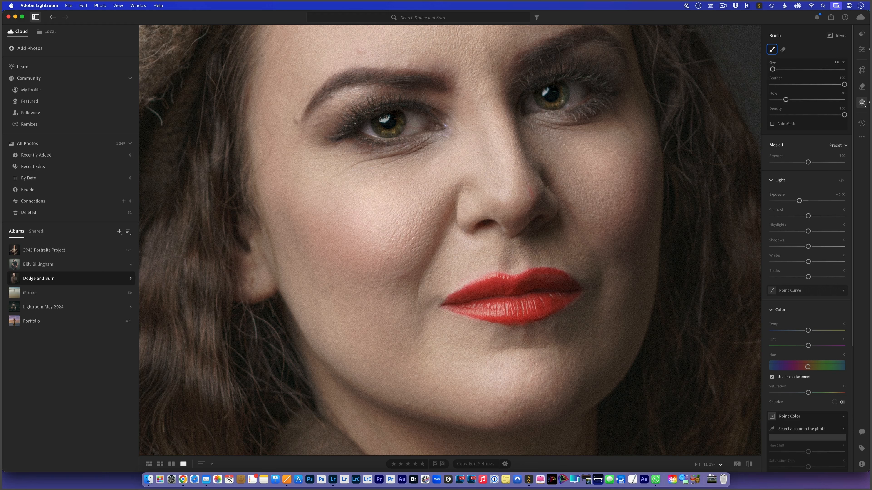
pyautogui.moveTo(508, 218)
pyautogui.mouseDown()
pyautogui.moveTo(515, 236)
pyautogui.moveTo(548, 191)
pyautogui.moveTo(553, 218)
pyautogui.mouseUp()
# - Darken the edges of both eyes and the skin beside the inner brow with a very small brush
pyautogui.press('[')
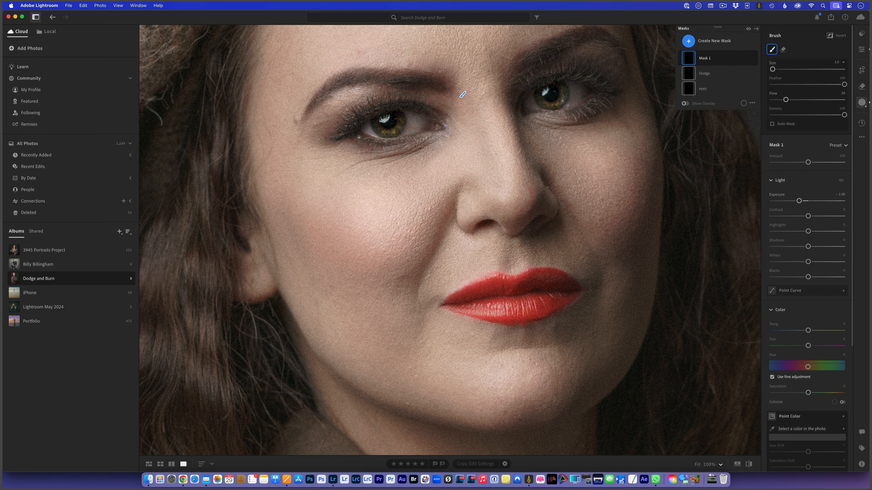
pyautogui.moveTo(358, 136)
pyautogui.mouseDown()
pyautogui.moveTo(416, 138)
pyautogui.moveTo(363, 136)
pyautogui.moveTo(402, 143)
pyautogui.moveTo(367, 136)
pyautogui.moveTo(392, 111)
pyautogui.moveTo(436, 119)
pyautogui.moveTo(402, 103)
pyautogui.moveTo(381, 107)
pyautogui.mouseUp()
pyautogui.moveTo(431, 116); pyautogui.dragTo(435, 114)
pyautogui.moveTo(544, 112)
pyautogui.mouseDown()
pyautogui.moveTo(584, 106)
pyautogui.moveTo(556, 114)
pyautogui.mouseUp()
pyautogui.moveTo(409, 155); pyautogui.dragTo(411, 177)
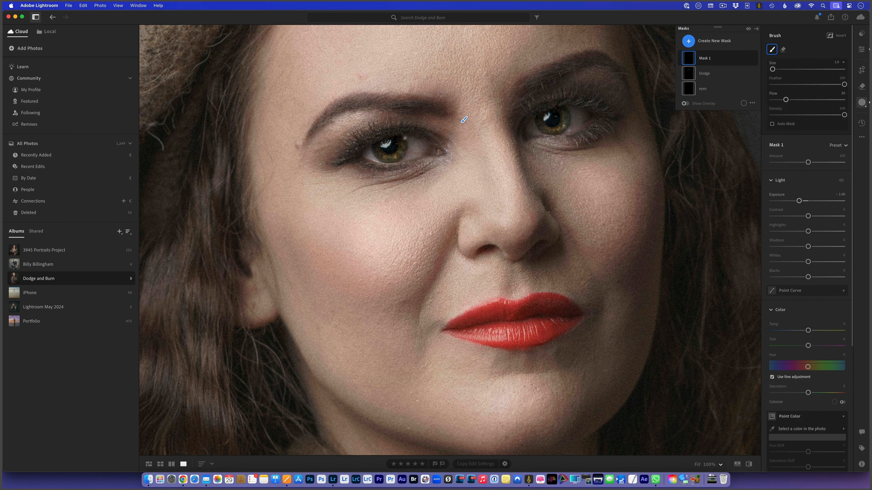
pyautogui.press('[')
pyautogui.moveTo(461, 123); pyautogui.dragTo(460, 119)
# - Compare the face with the darkening mask off and on, and set that mask's Exposure to -1.08
pyautogui.click(754, 58)
pyautogui.click(754, 58)
pyautogui.click(754, 58)
pyautogui.click(754, 58)
pyautogui.click(755, 59)
pyautogui.click(754, 59)
pyautogui.moveTo(799, 201); pyautogui.dragTo(799, 201)
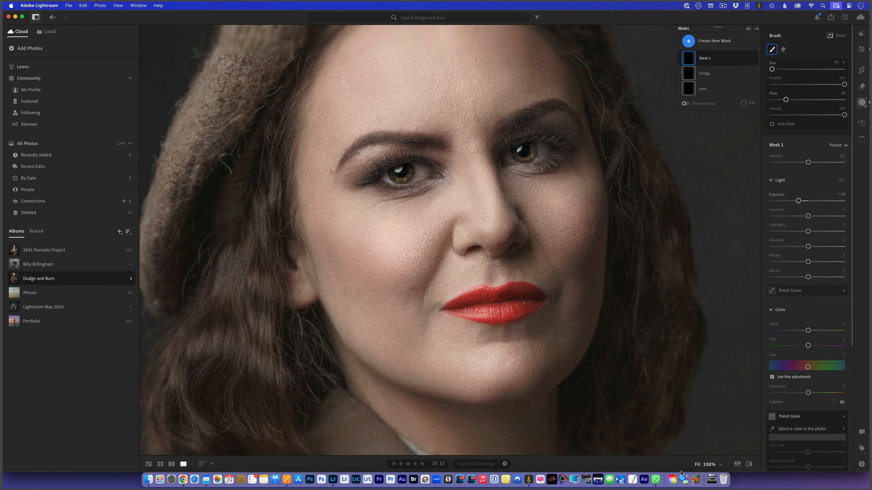
# - Darken the hairline, the side of the face and the jawline with a size 3.0 brush
pyautogui.press(']')
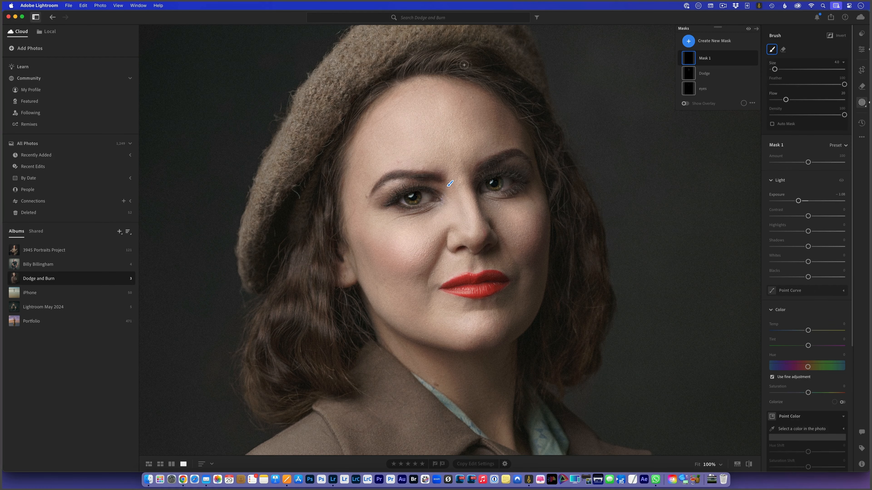
pyautogui.press('[')
pyautogui.moveTo(449, 75)
pyautogui.mouseDown()
pyautogui.moveTo(528, 128)
pyautogui.moveTo(457, 82)
pyautogui.mouseUp()
pyautogui.moveTo(350, 138); pyautogui.dragTo(337, 194)
pyautogui.moveTo(358, 285); pyautogui.dragTo(447, 346)
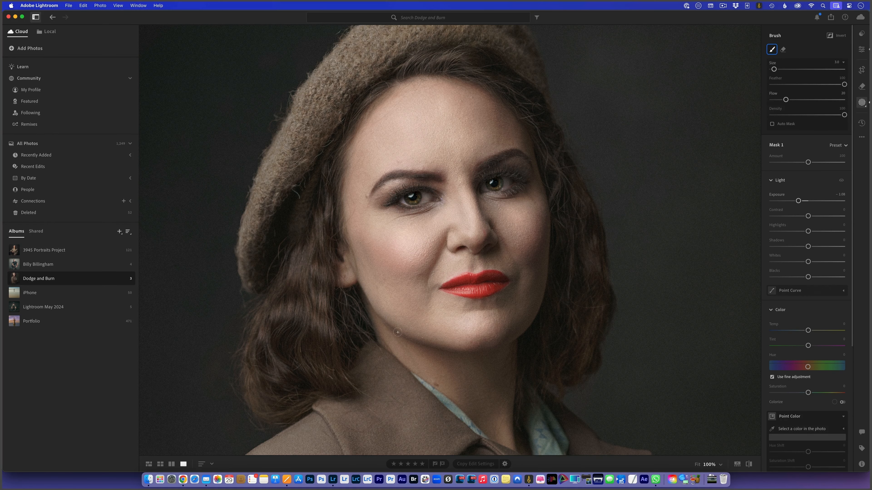
pyautogui.moveTo(397, 332); pyautogui.dragTo(515, 323)
# - Darken one eyebrow with a size 2.0 brush and hide the darkening mask for comparison
pyautogui.press('[')
pyautogui.moveTo(413, 178); pyautogui.dragTo(372, 190)
pyautogui.click(754, 59)
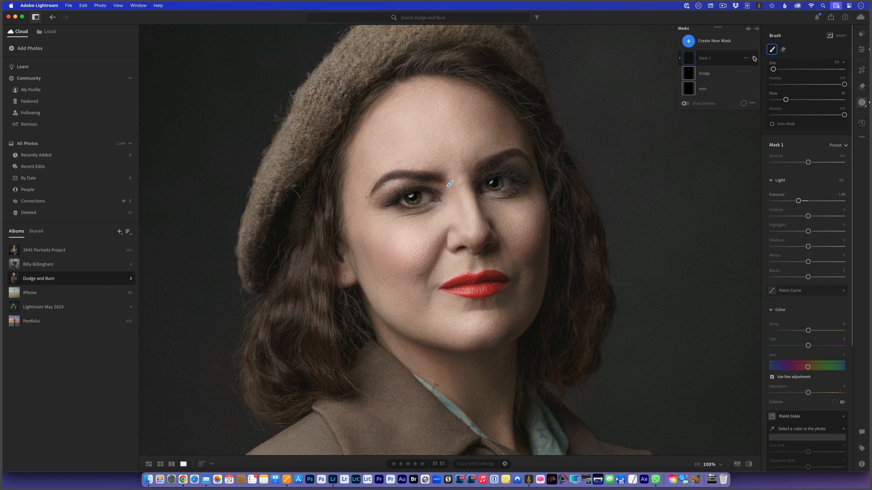
# - Show the darkening mask again and compare the face with all masks off and on
pyautogui.click(754, 58)
pyautogui.click(748, 29)
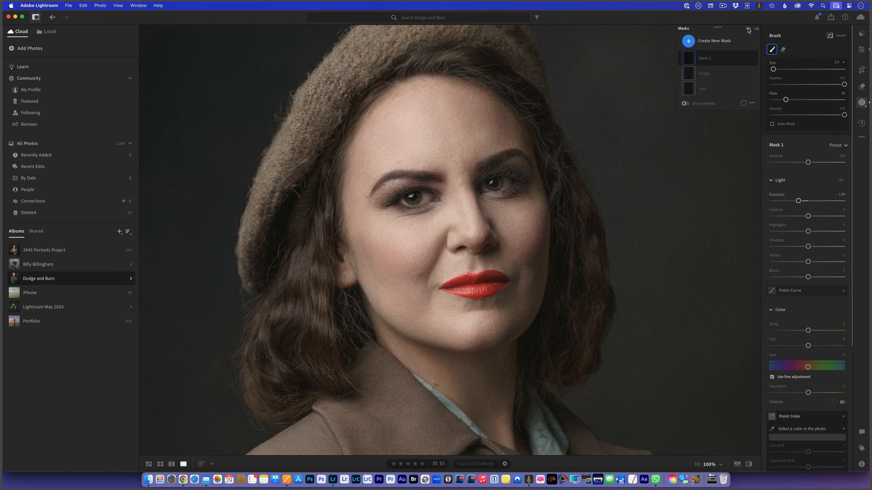
pyautogui.click(749, 29)
pyautogui.click(748, 30)
pyautogui.click(748, 29)
# - Darken the cheek below the cheekbone with a size 4.0 brush and set the mask's Exposure to -1.20
pyautogui.press(']')
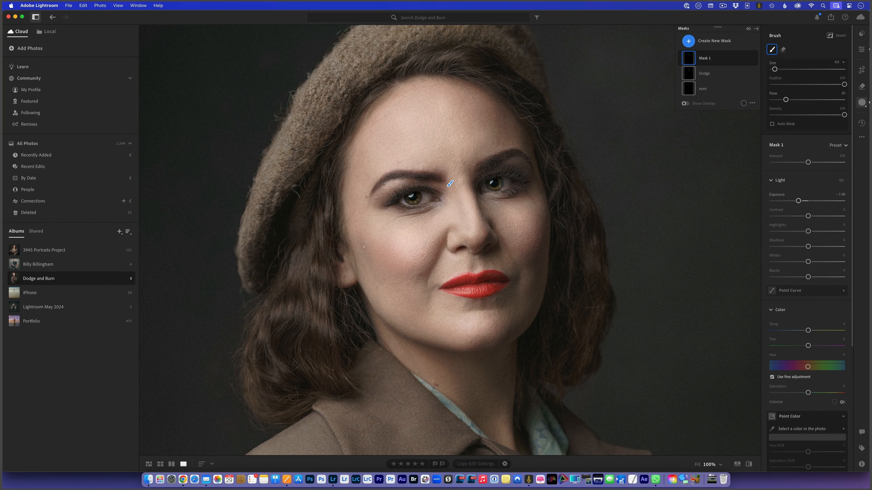
pyautogui.moveTo(358, 236)
pyautogui.mouseDown()
pyautogui.moveTo(375, 272)
pyautogui.moveTo(405, 293)
pyautogui.mouseUp()
pyautogui.moveTo(798, 201); pyautogui.dragTo(796, 201)
pyautogui.moveTo(797, 200); pyautogui.dragTo(797, 200)
# - Rename the darkening mask as Burn
pyautogui.click(744, 58)
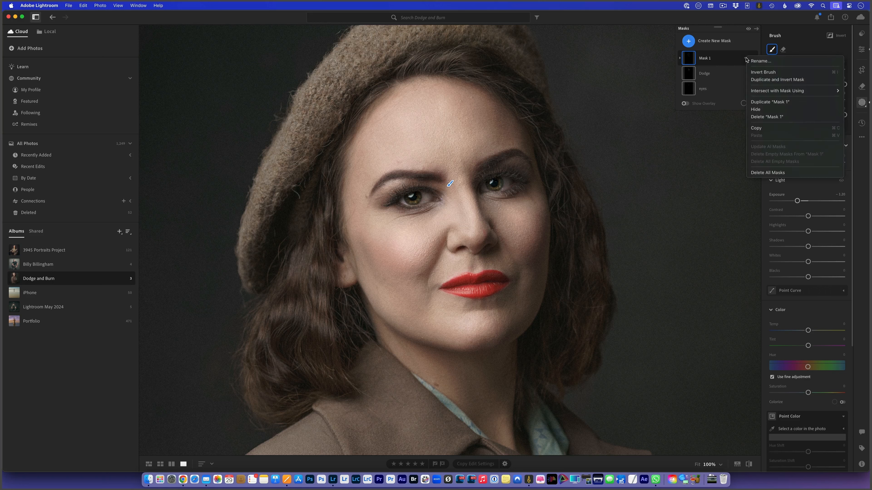
pyautogui.click(754, 61)
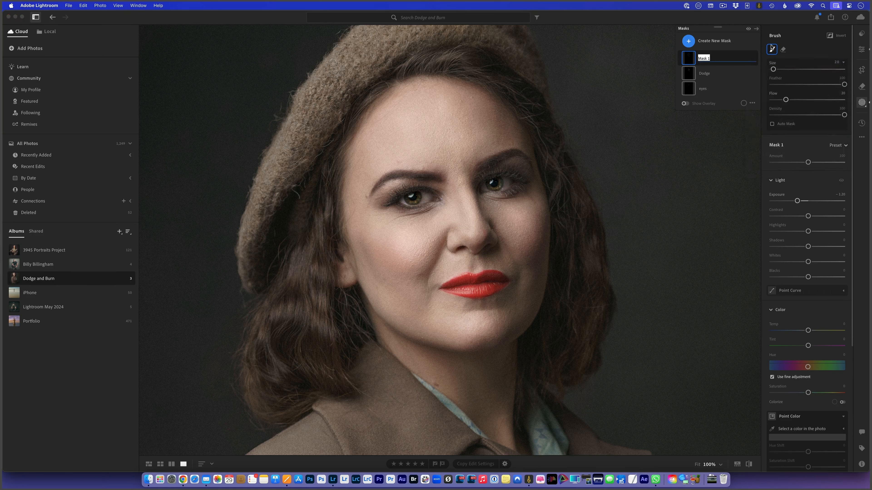
pyautogui.write('Burn')
pyautogui.press('Return')
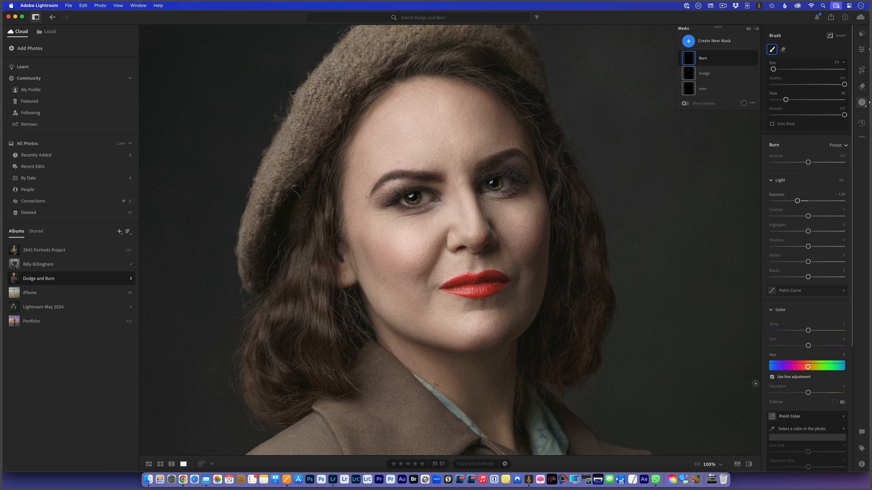
# - Fit the whole portrait in view and compare it with all masks off and on
pyautogui.click(697, 466)
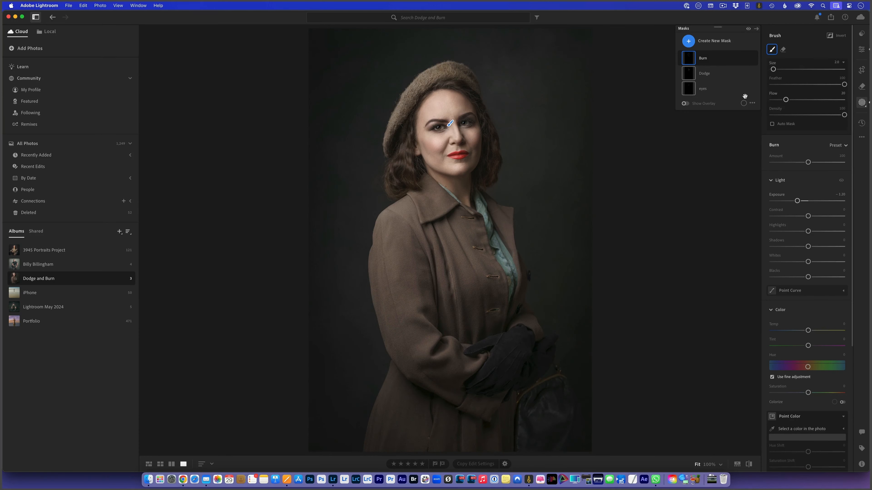
pyautogui.click(748, 29)
pyautogui.click(748, 30)
pyautogui.click(750, 31)
pyautogui.click(749, 30)
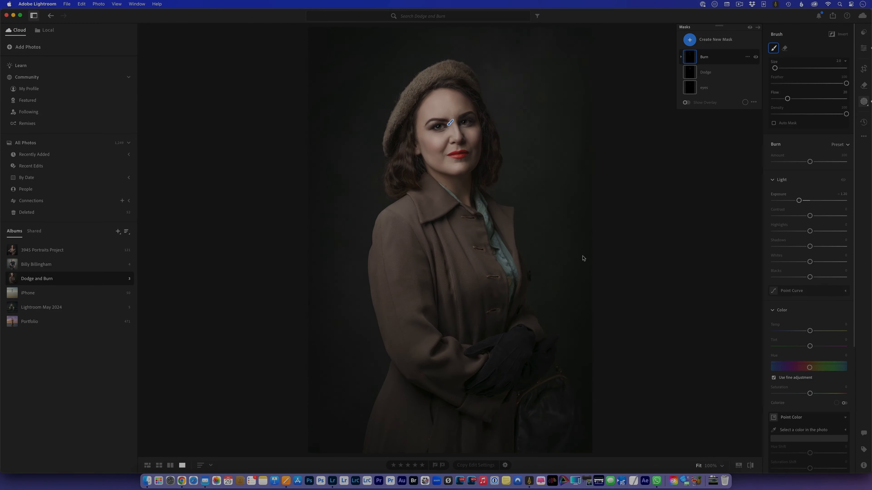
# - Open the colour portrait of the long-bearded man from the Portfolio album and display its masks
pyautogui.click(45, 324)
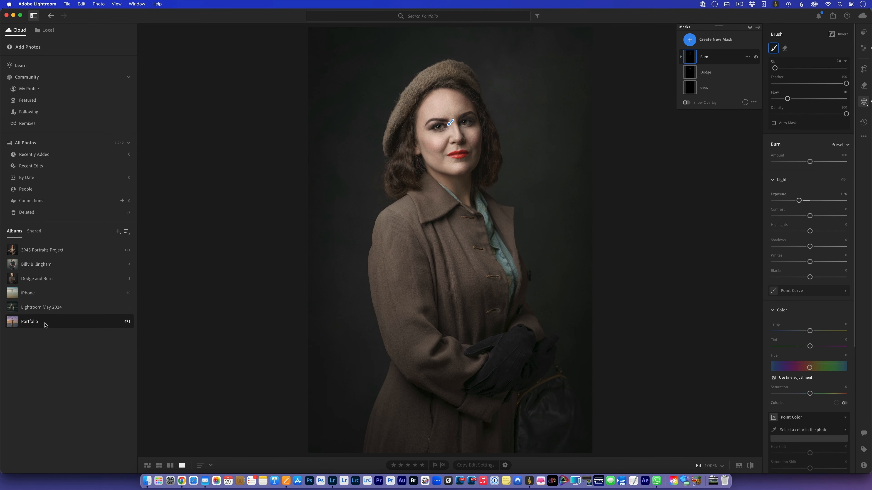
pyautogui.hotkey('shift', 'g')
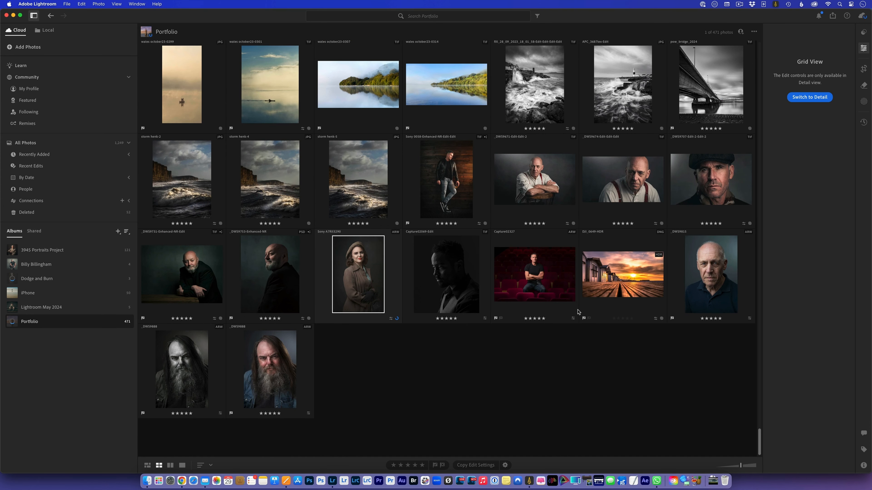
pyautogui.click(279, 377)
pyautogui.press('d')
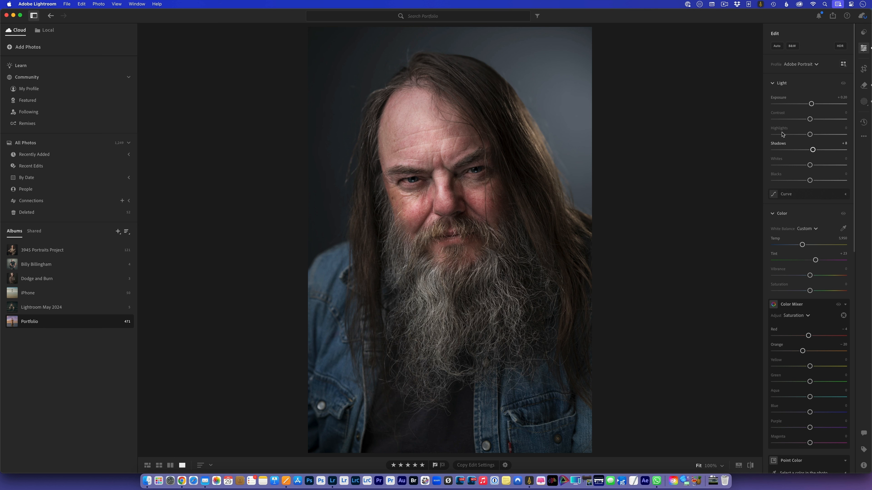
pyautogui.click(864, 103)
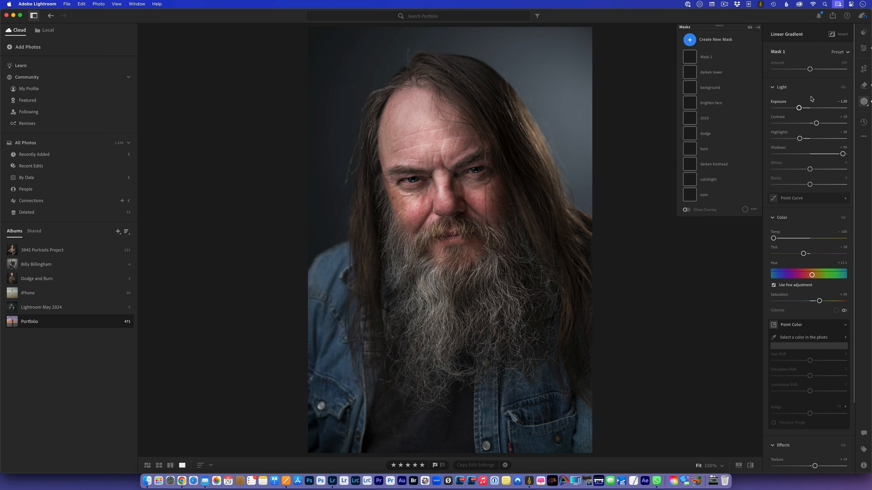
# - Compare the bearded man's portrait with all of its masks off and on
pyautogui.click(750, 28)
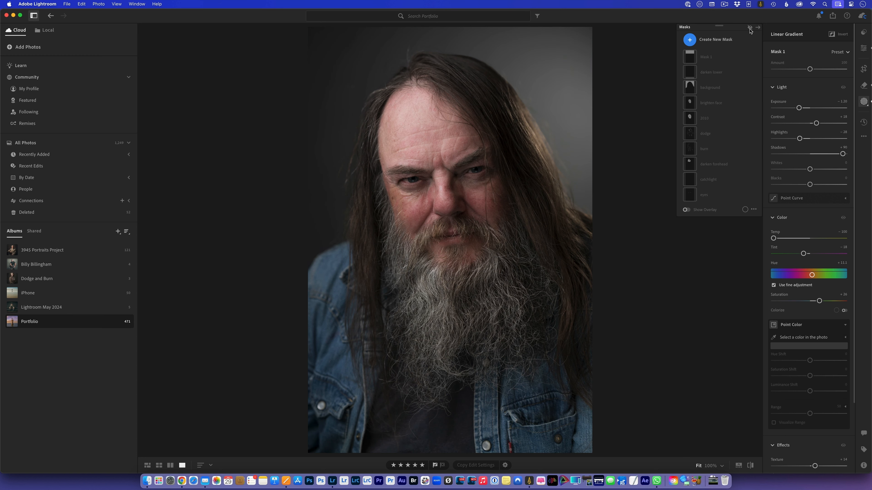
pyautogui.click(750, 28)
pyautogui.click(750, 29)
pyautogui.click(749, 29)
# - Return to the Portfolio album's grid, open the dark black-and-white profile portrait and display its masks
pyautogui.press('g')
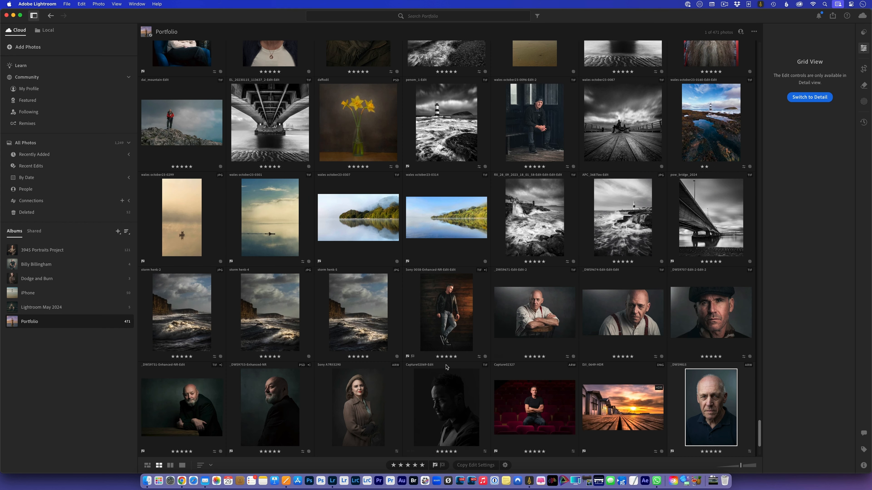
pyautogui.click(423, 407)
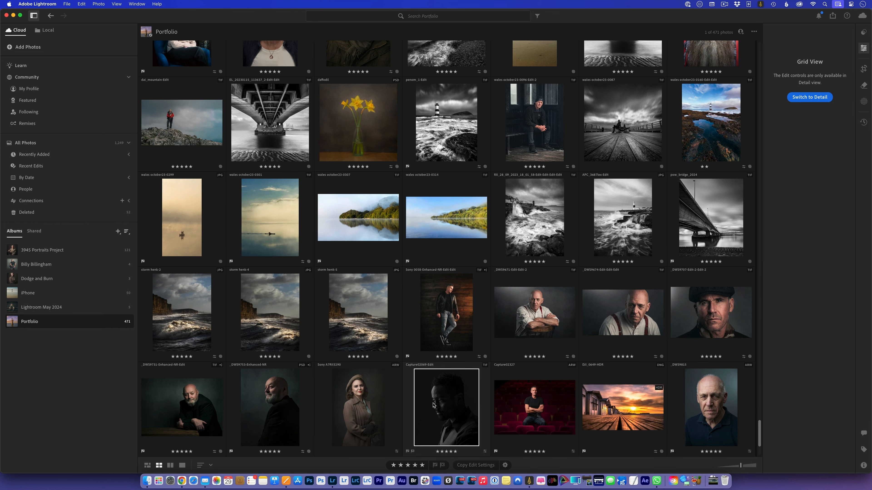
pyautogui.press('d')
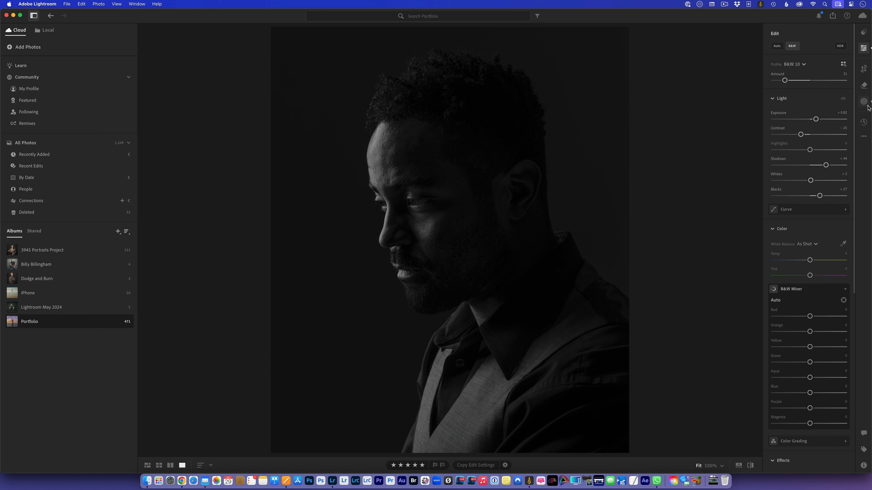
pyautogui.click(864, 102)
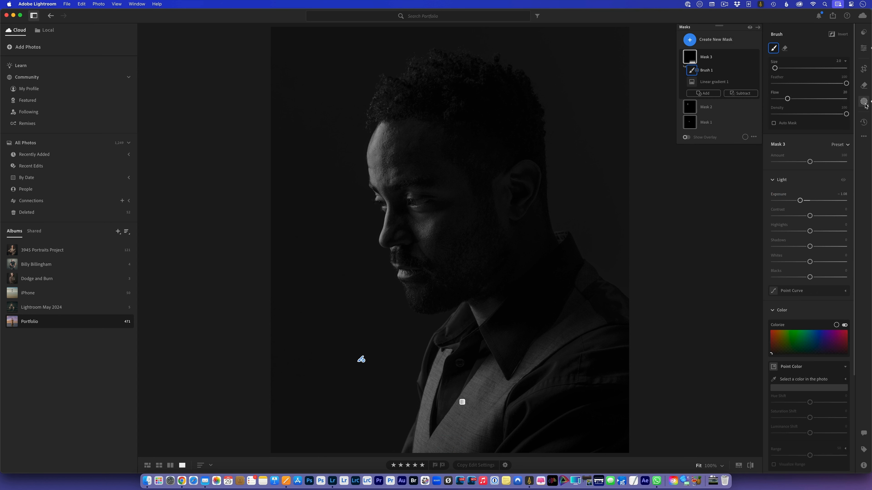
# - Compare the dark profile portrait with all of its masks off and on
pyautogui.click(749, 27)
pyautogui.click(750, 28)
pyautogui.click(750, 28)
pyautogui.click(750, 28)
pyautogui.click(750, 28)
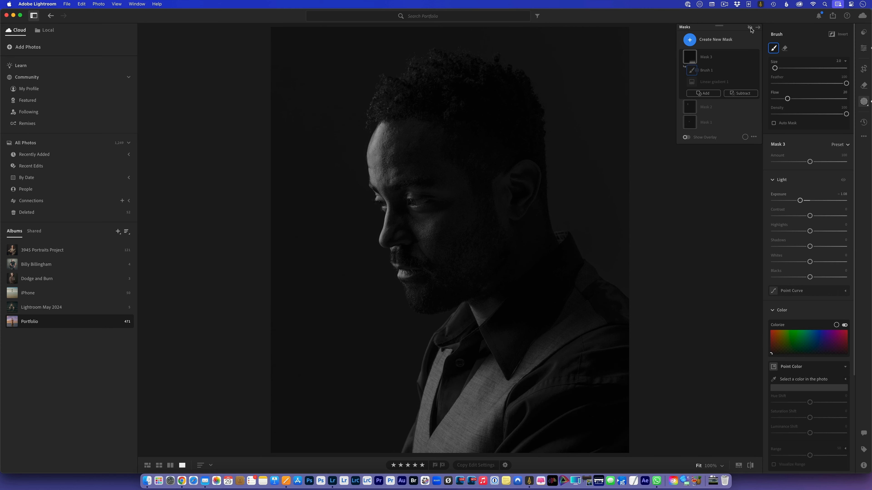
pyautogui.click(750, 28)
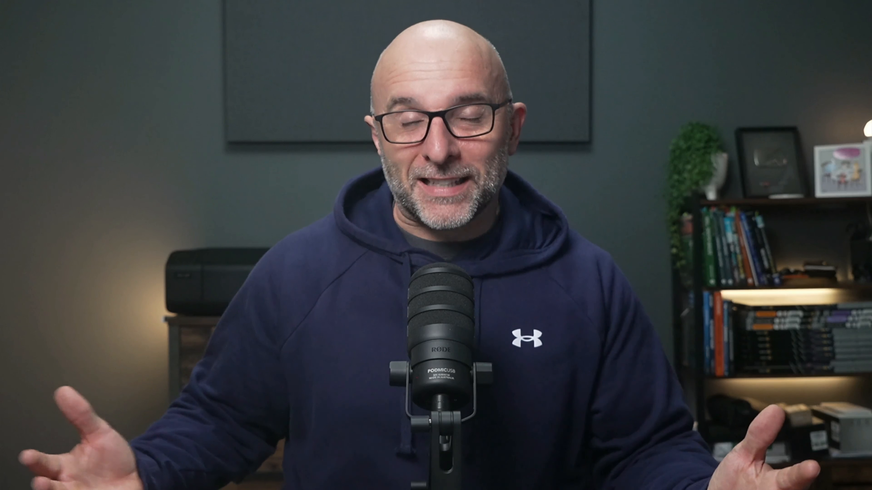